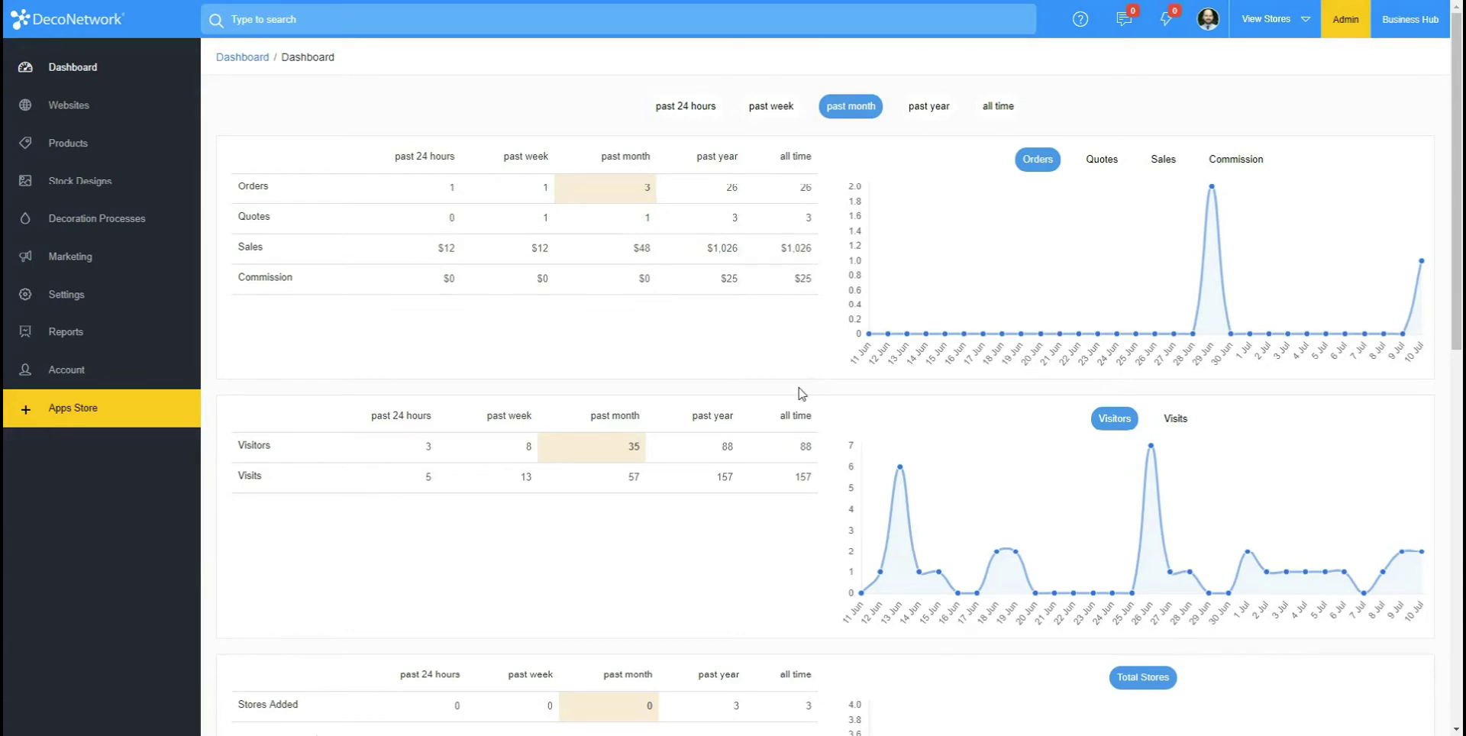
Go to Settings > Shipping > Shipping Methods and start adding a live shipping method
{"action": "left_click", "coordinate": [60, 304]}
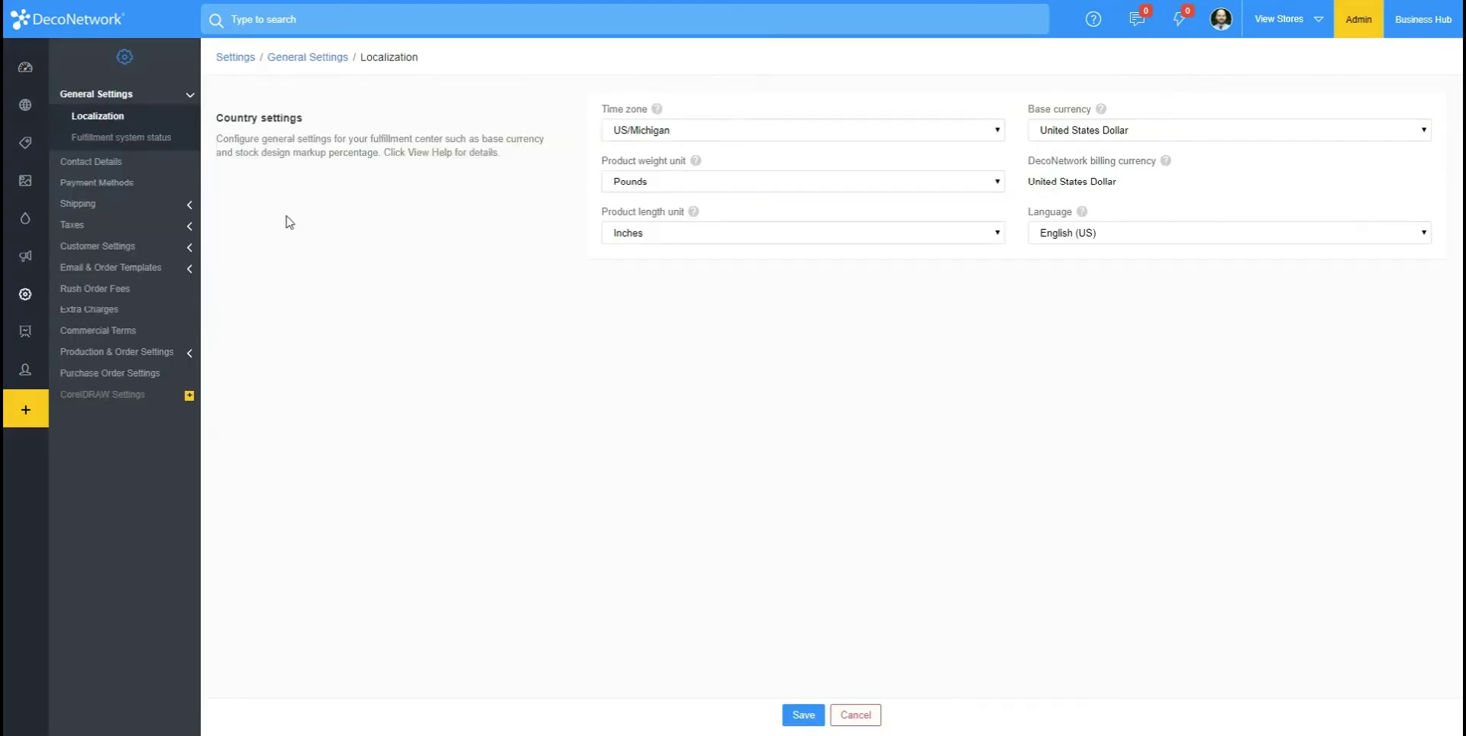
{"action": "left_click", "coordinate": [114, 204]}
{"action": "left_click", "coordinate": [122, 183]}
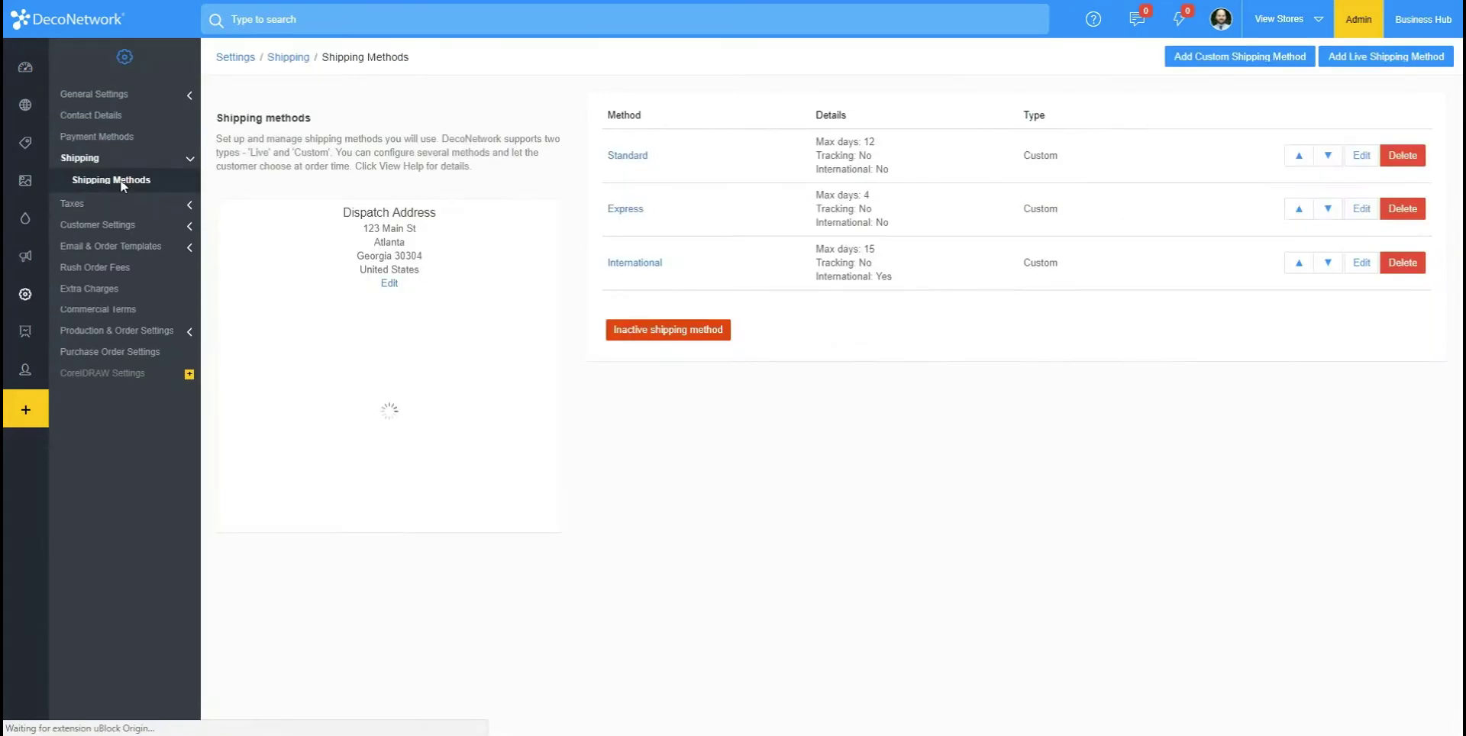
{"action": "left_click", "coordinate": [1419, 66]}
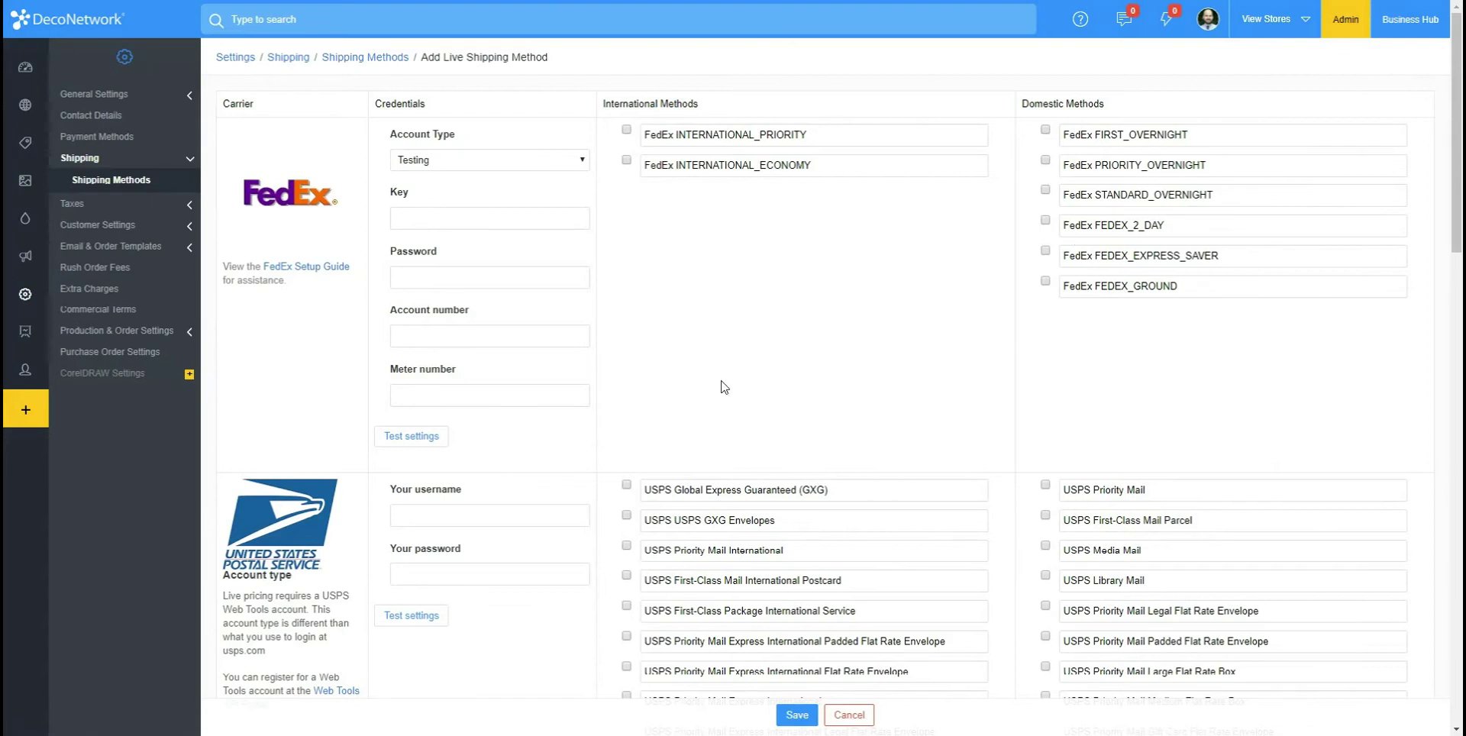
{"action": "scroll", "coordinate": [726, 388], "scroll_direction": "down", "scroll_amount": 15}
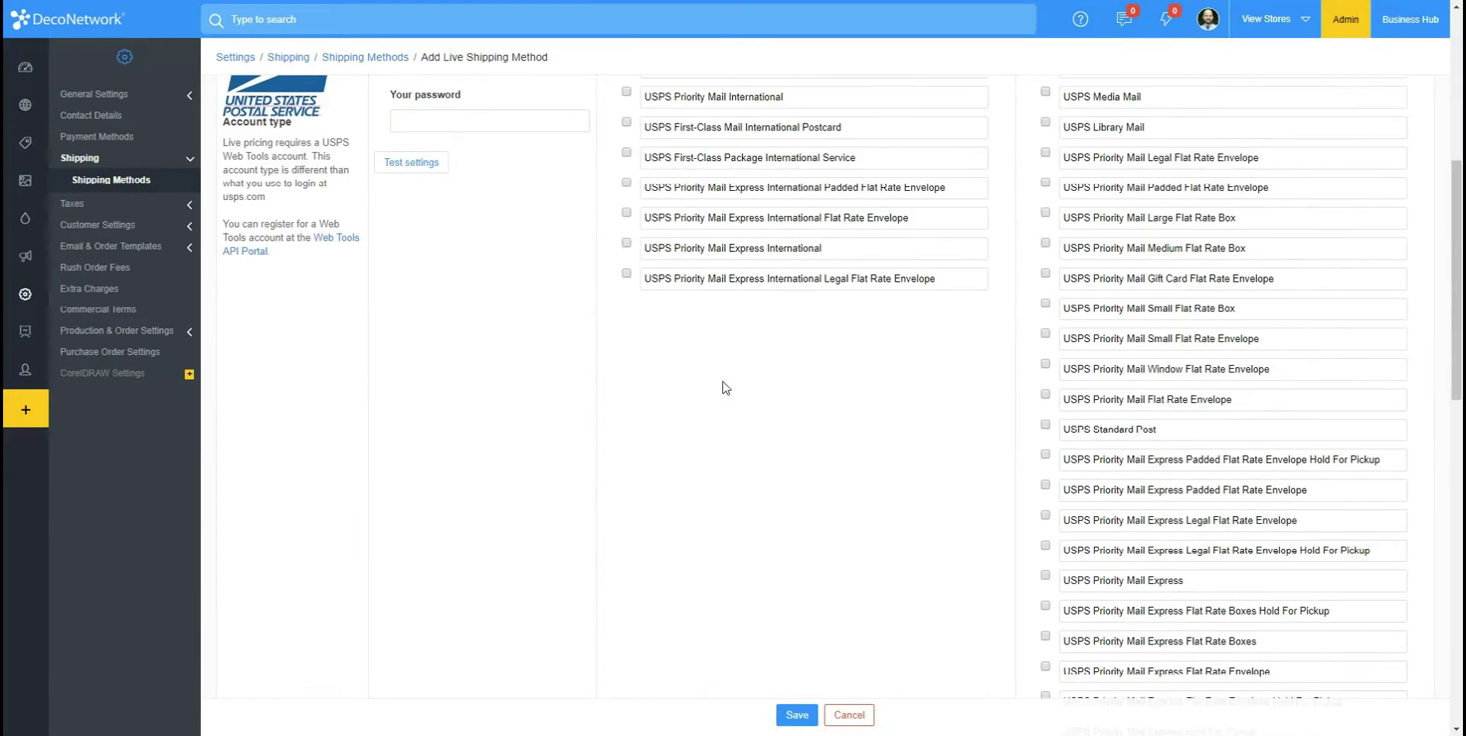
{"action": "scroll", "coordinate": [725, 388], "scroll_direction": "down", "scroll_amount": 6}
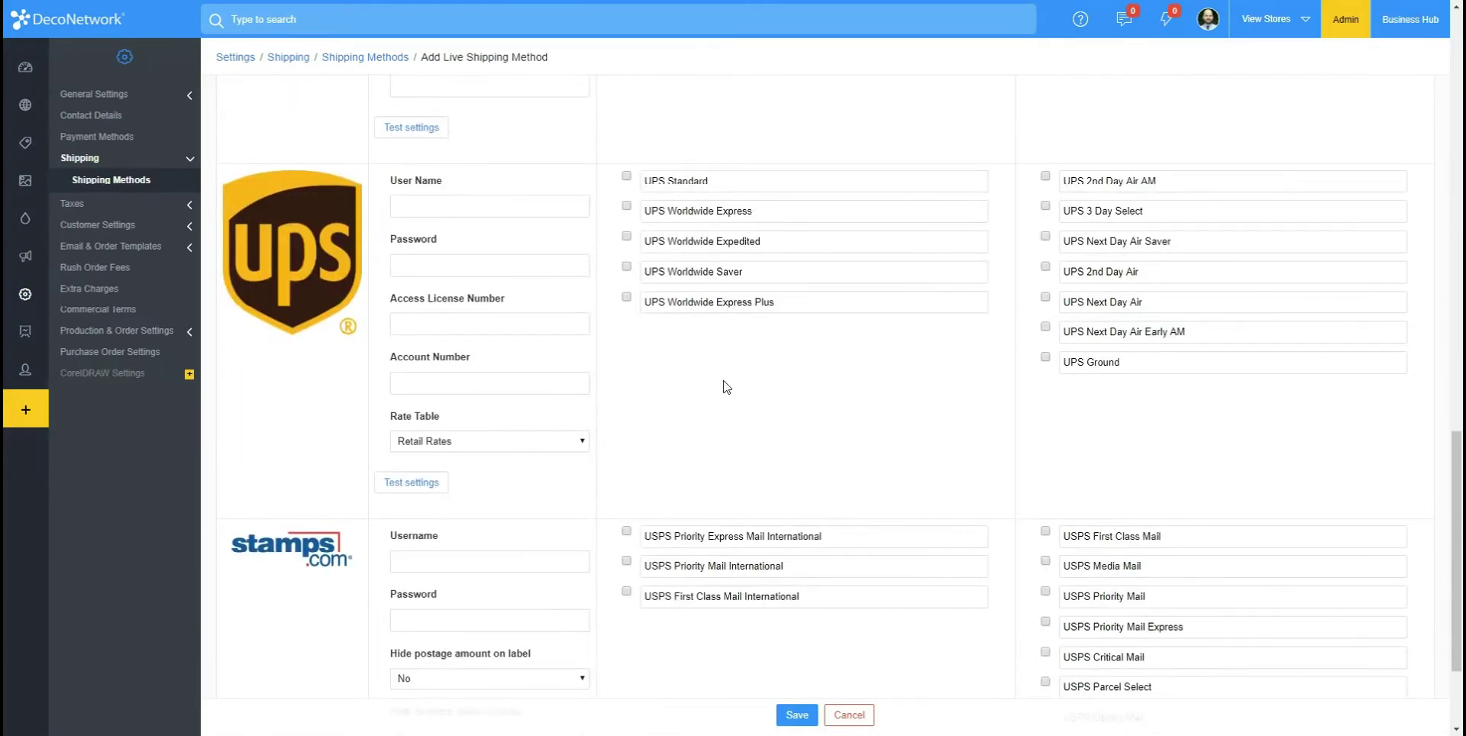
{"action": "scroll", "coordinate": [725, 388], "scroll_direction": "up", "scroll_amount": 1}
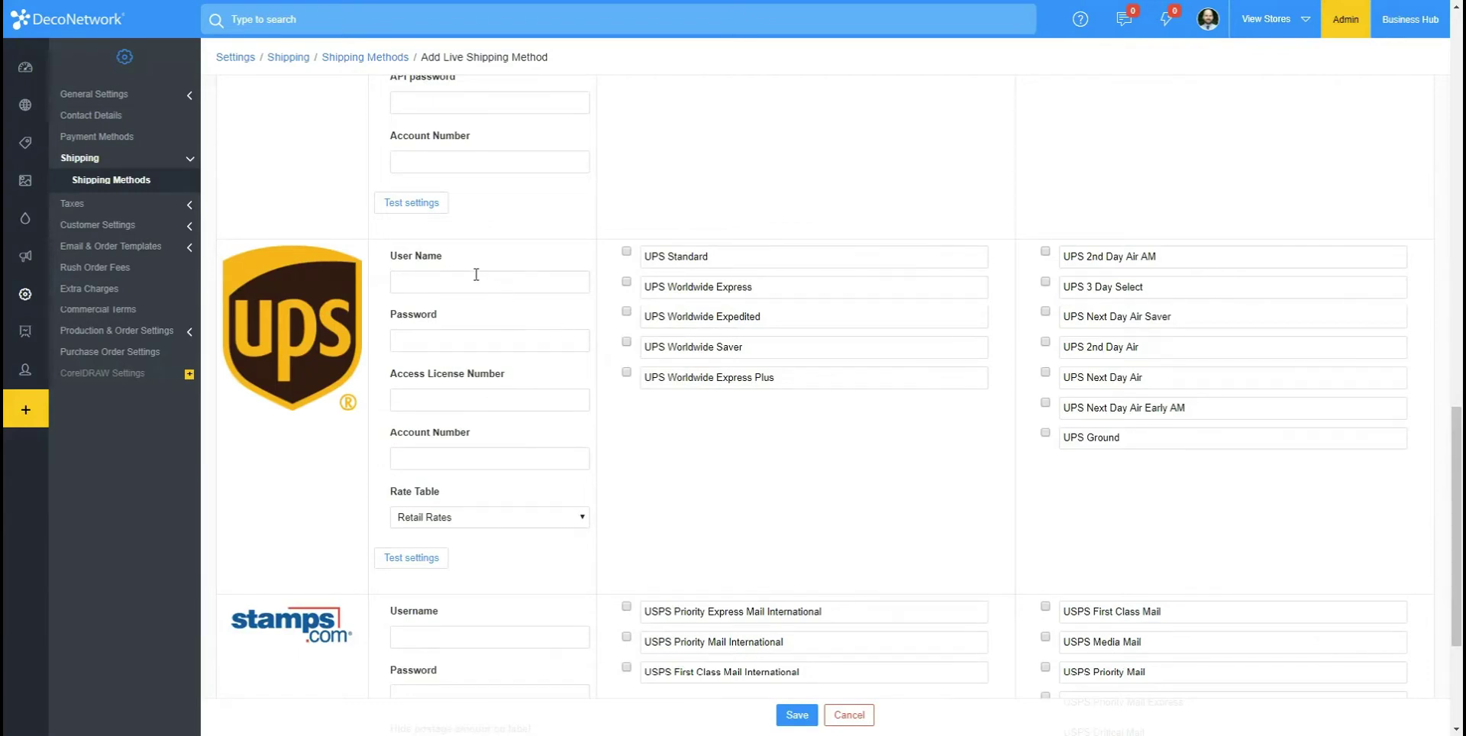
{"action": "left_click", "coordinate": [427, 281]}
{"action": "left_click", "coordinate": [440, 338]}
{"action": "left_click", "coordinate": [510, 400]}
{"action": "left_click", "coordinate": [469, 455]}
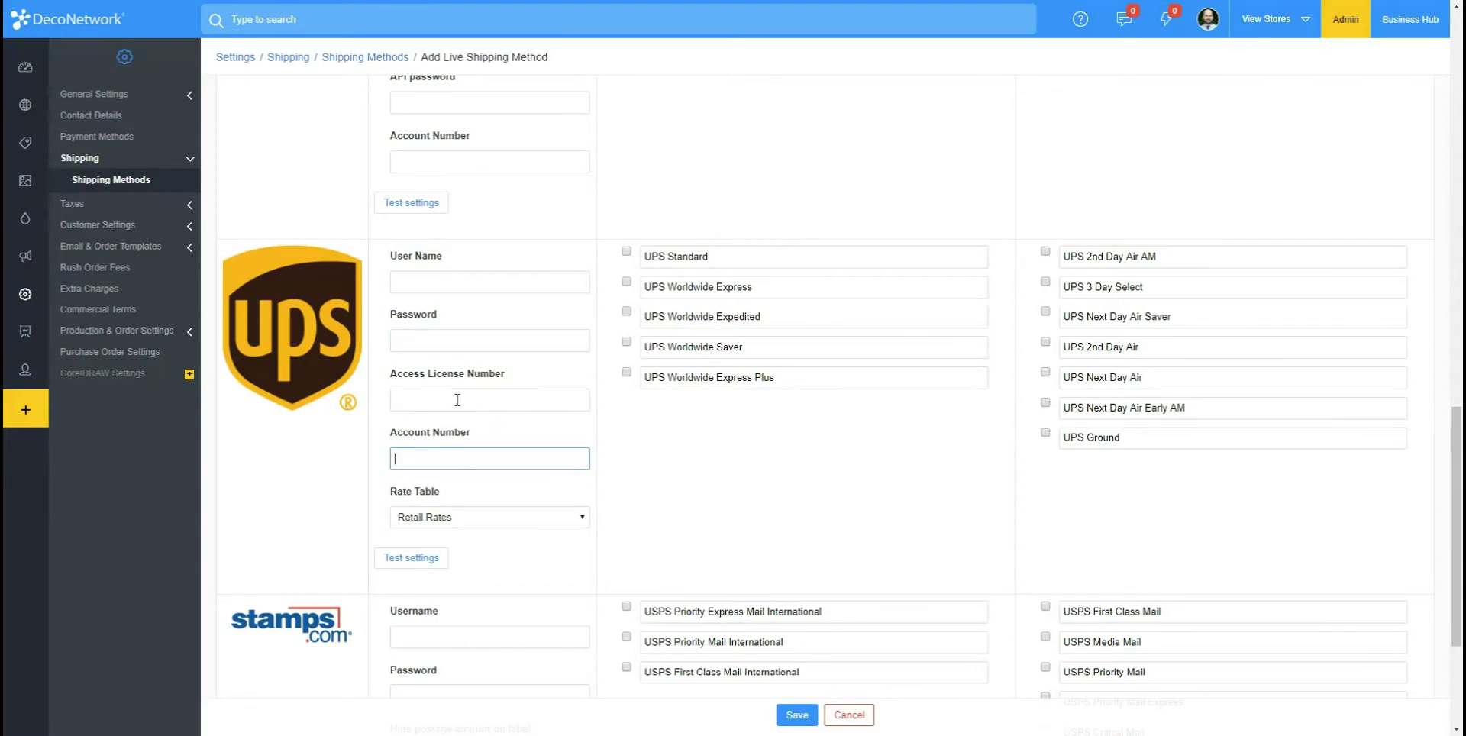
{"action": "left_click", "coordinate": [435, 400]}
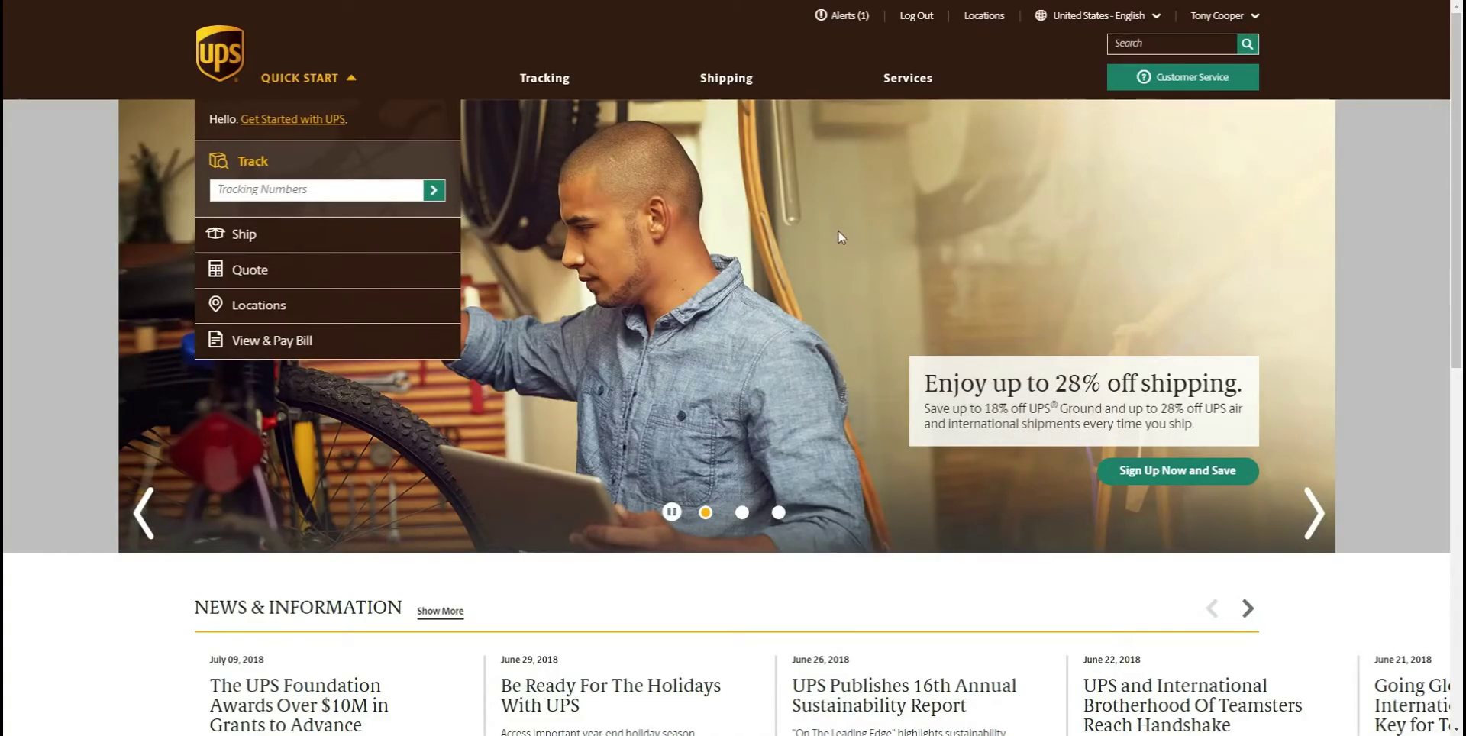
On the UPS site, go through Services and Integrating UPS Technology to the UPS Developer Kit
{"action": "left_click", "coordinate": [920, 80]}
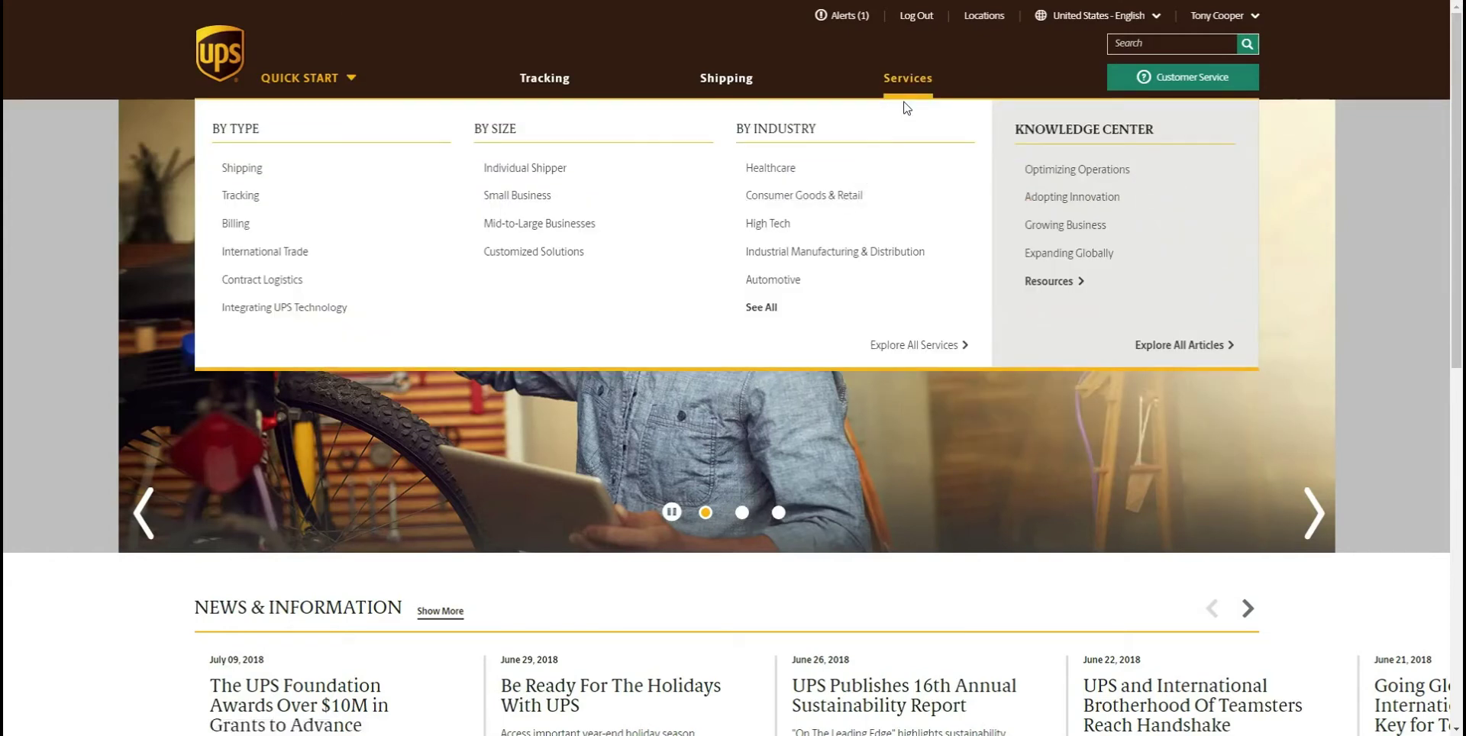
{"action": "left_click", "coordinate": [295, 308]}
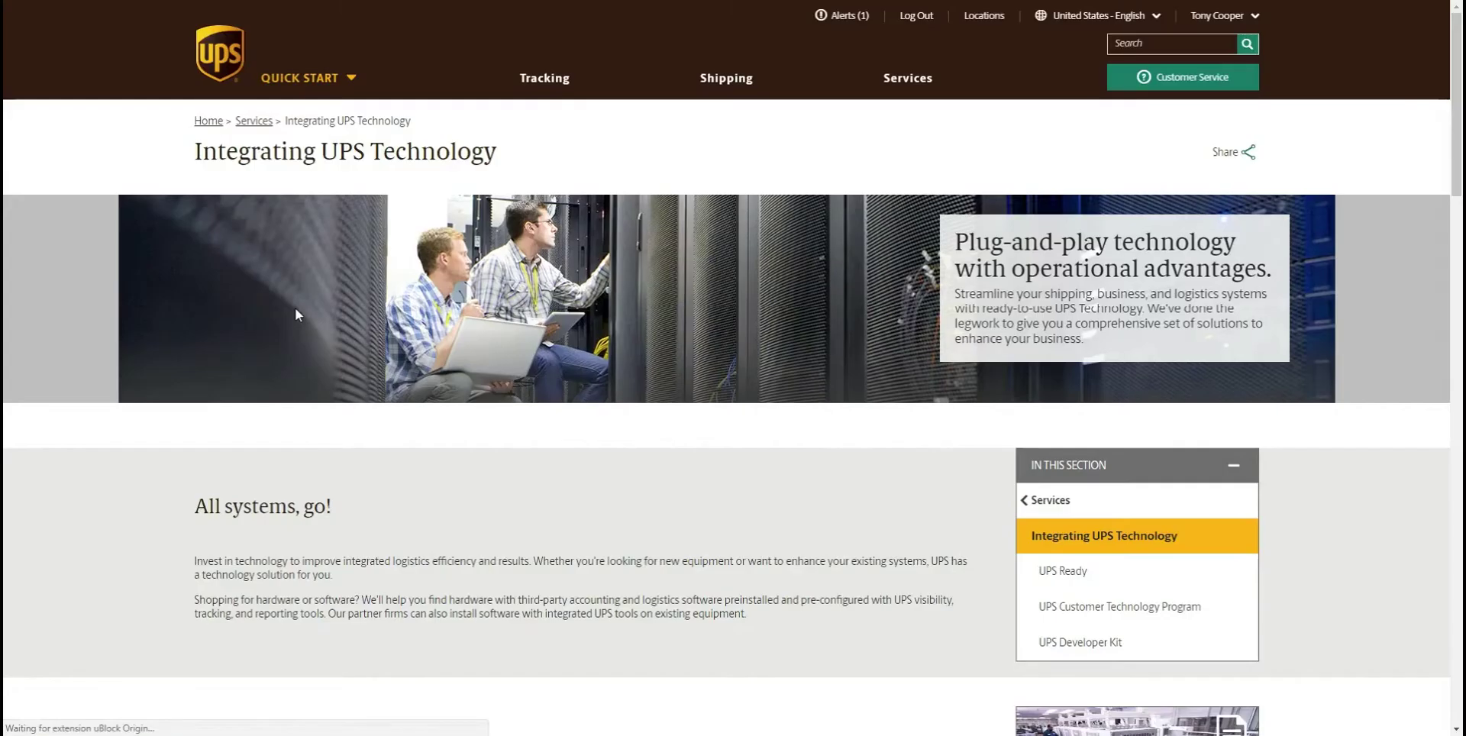
{"action": "scroll", "coordinate": [771, 421], "scroll_direction": "down", "scroll_amount": 2}
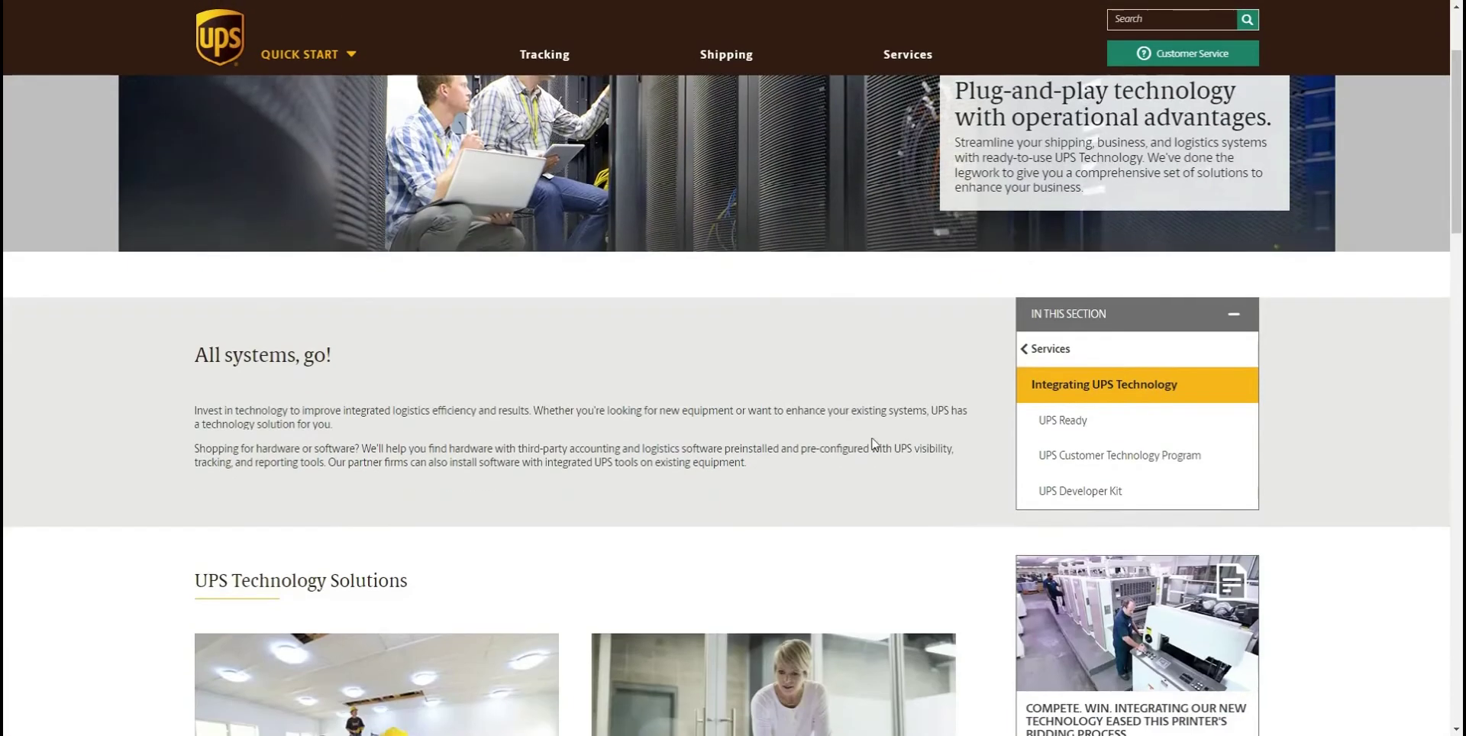
{"action": "left_click", "coordinate": [1065, 494]}
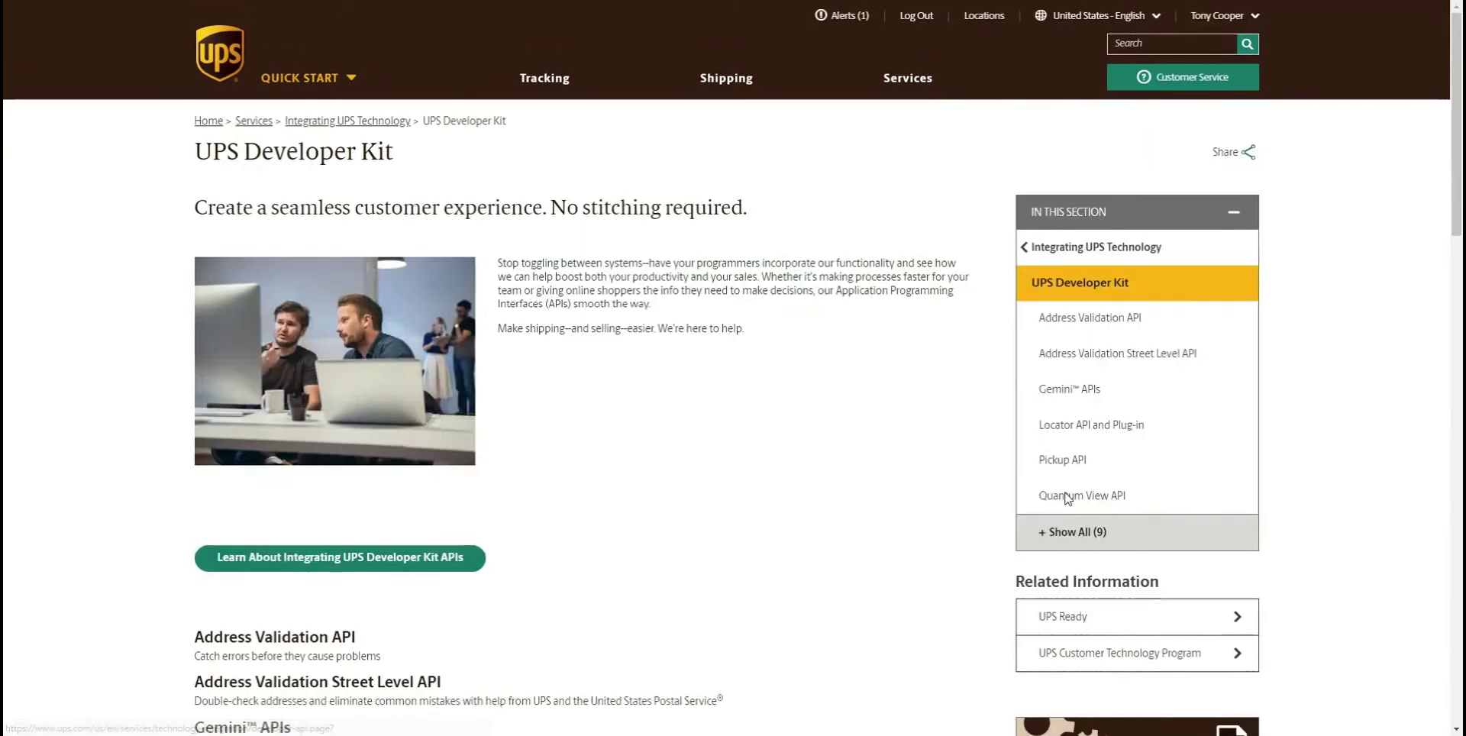
Show all developer kit APIs, open the Shipping API, then go to Developers: Download APIs
{"action": "scroll", "coordinate": [630, 433], "scroll_direction": "down", "scroll_amount": 2}
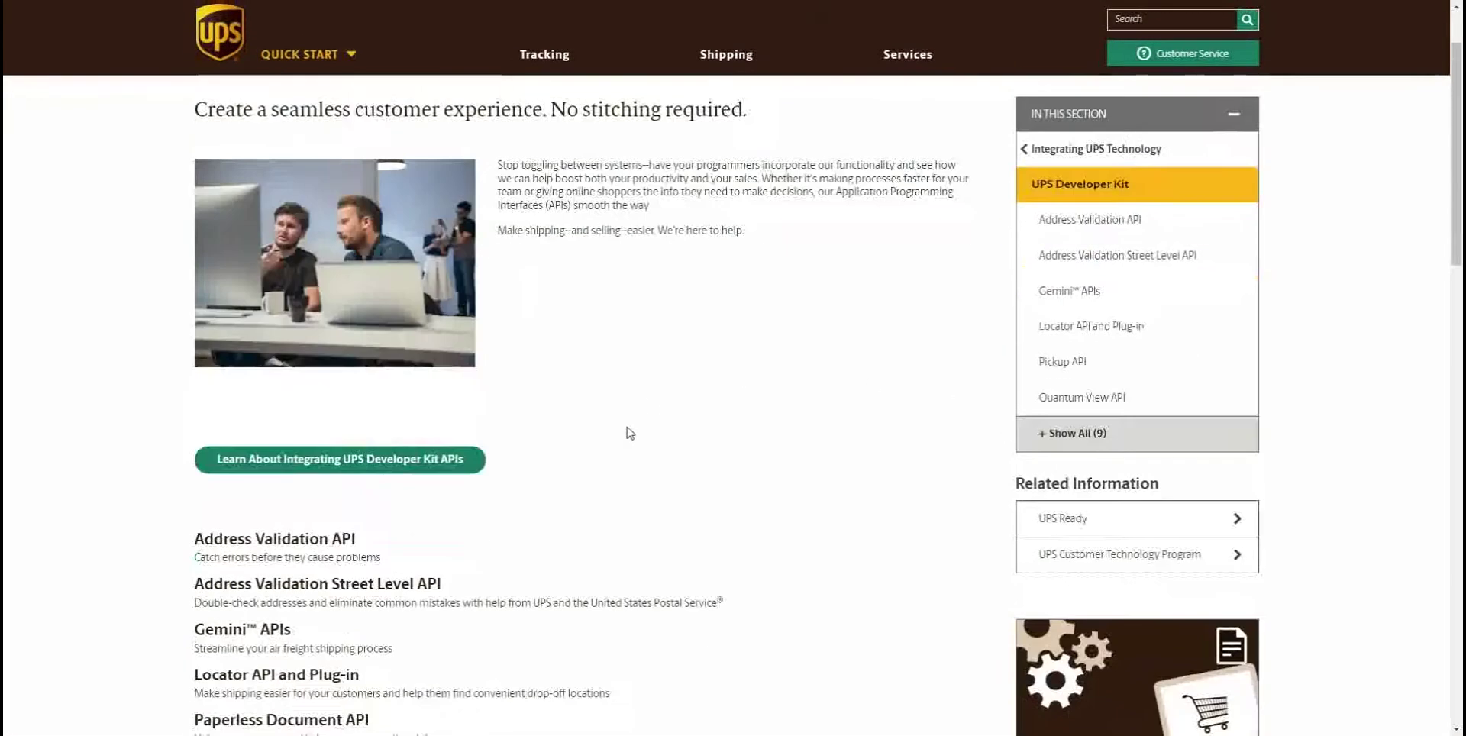
{"action": "scroll", "coordinate": [630, 420], "scroll_direction": "down", "scroll_amount": 1}
{"action": "scroll", "coordinate": [661, 418], "scroll_direction": "up", "scroll_amount": 1}
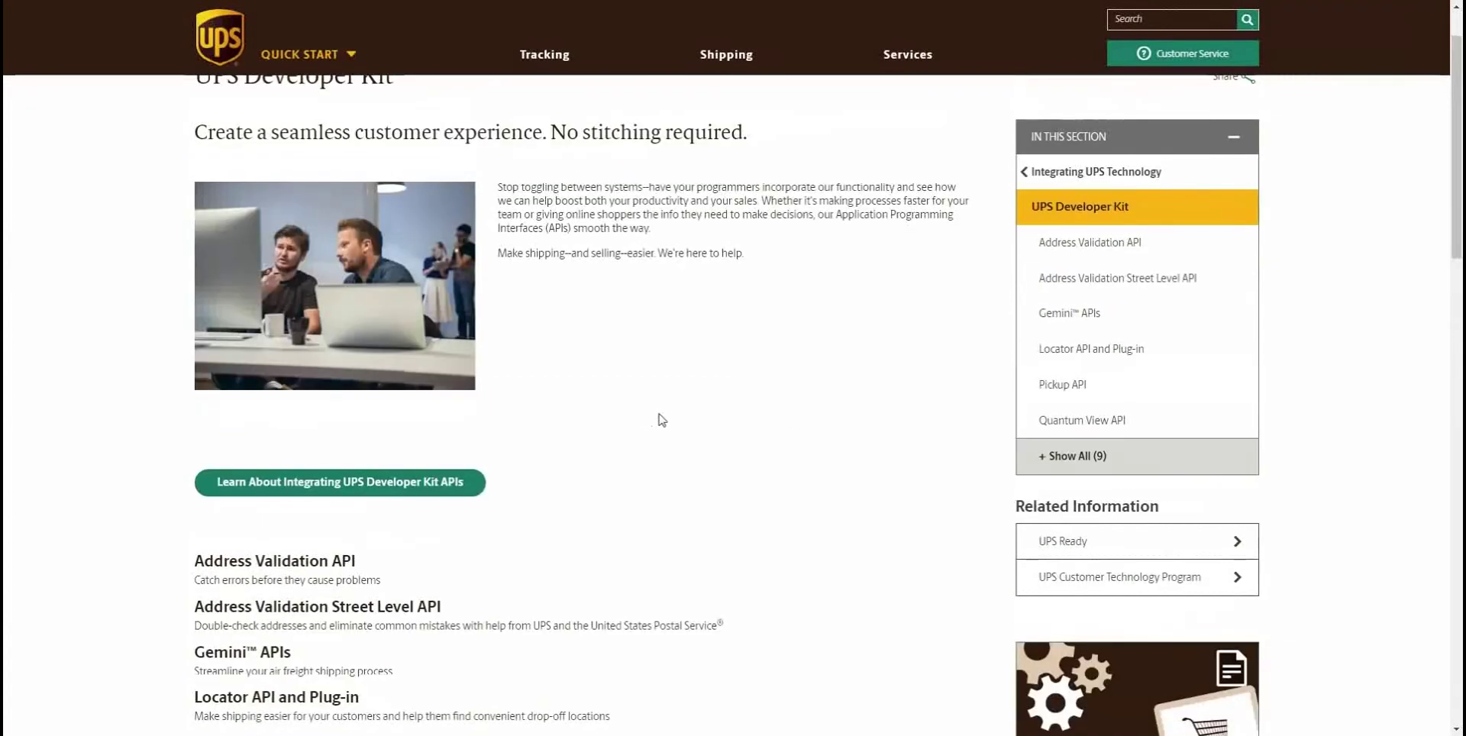
{"action": "left_click", "coordinate": [1093, 455]}
{"action": "scroll", "coordinate": [549, 488], "scroll_direction": "down", "scroll_amount": 4}
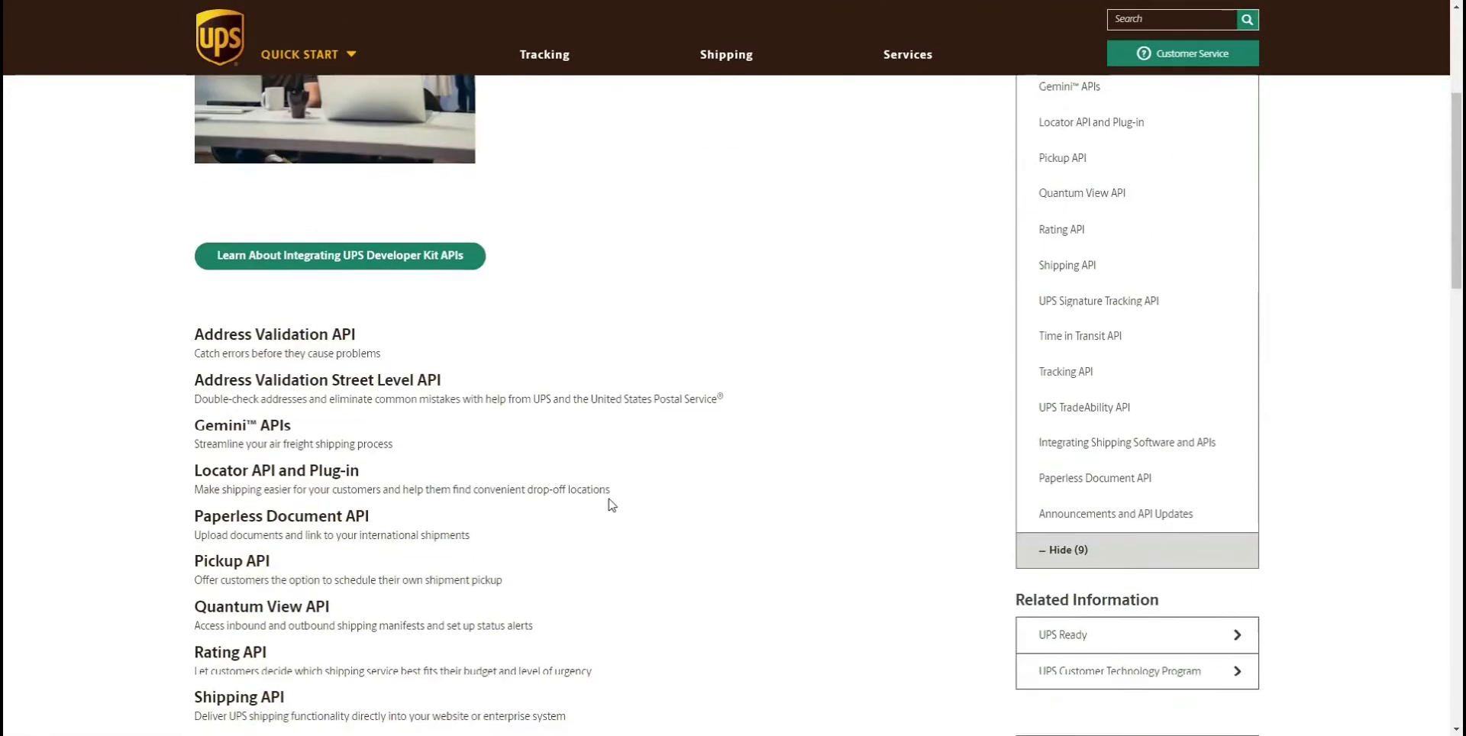
{"action": "scroll", "coordinate": [611, 504], "scroll_direction": "down", "scroll_amount": 4}
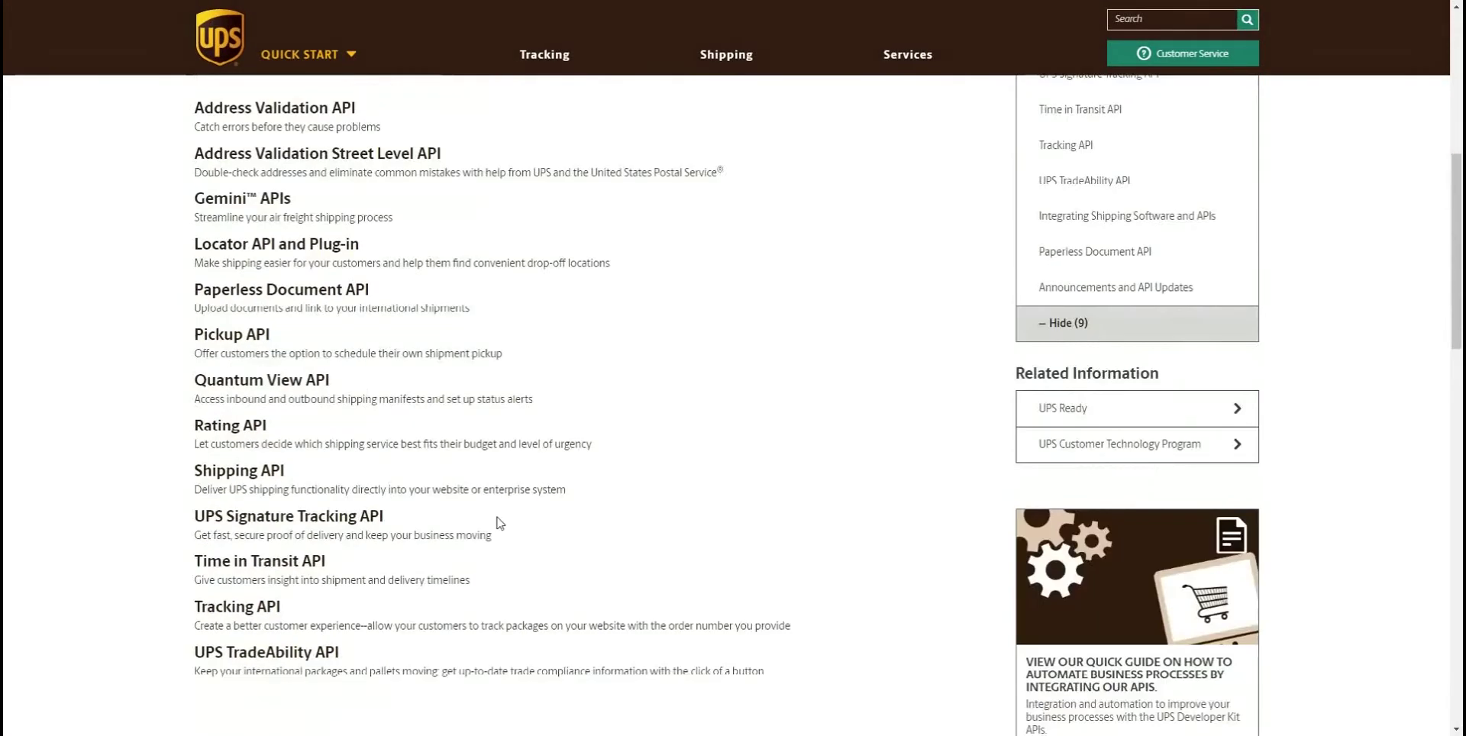
{"action": "left_click", "coordinate": [254, 480]}
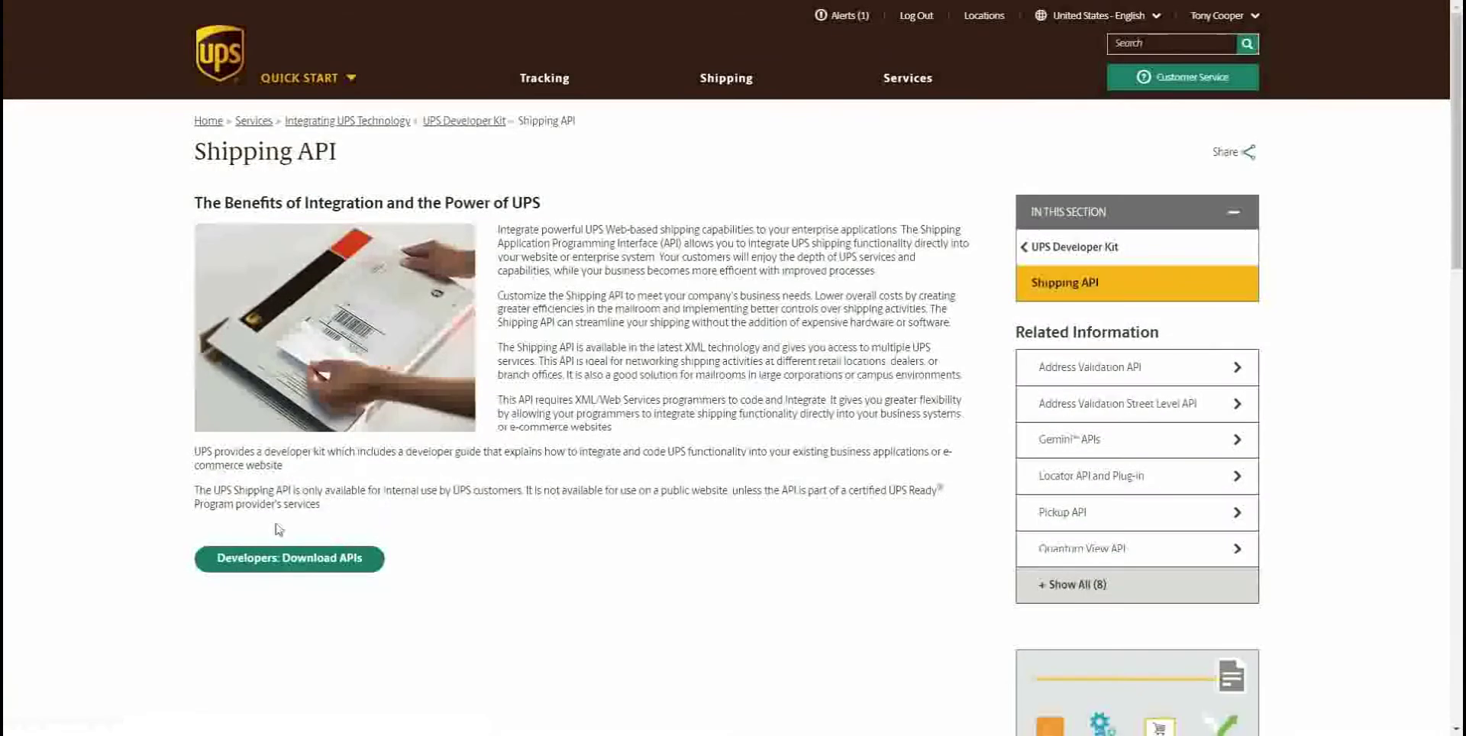
{"action": "left_click", "coordinate": [309, 560]}
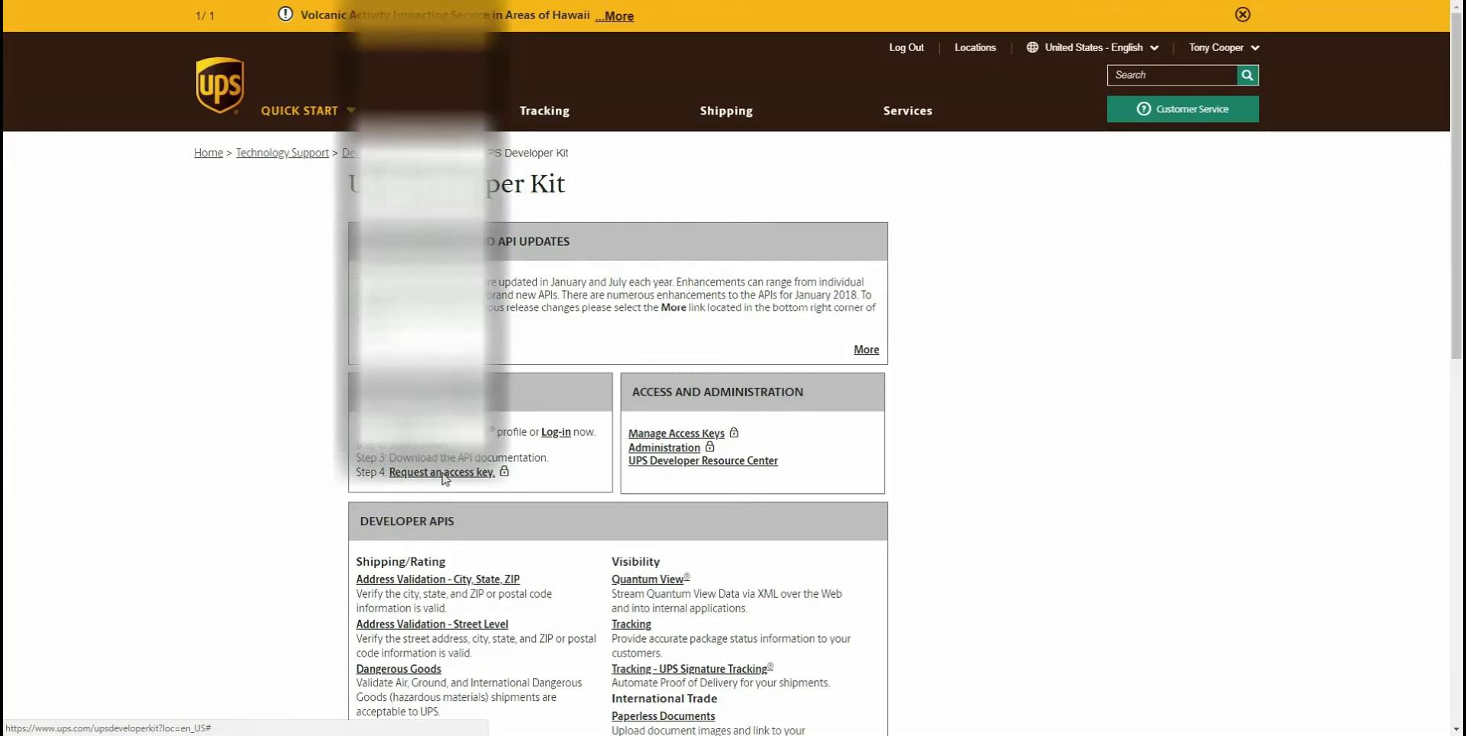
Fill the UPS access key request form with the copied UPS account number and submit it
{"action": "left_click", "coordinate": [441, 472]}
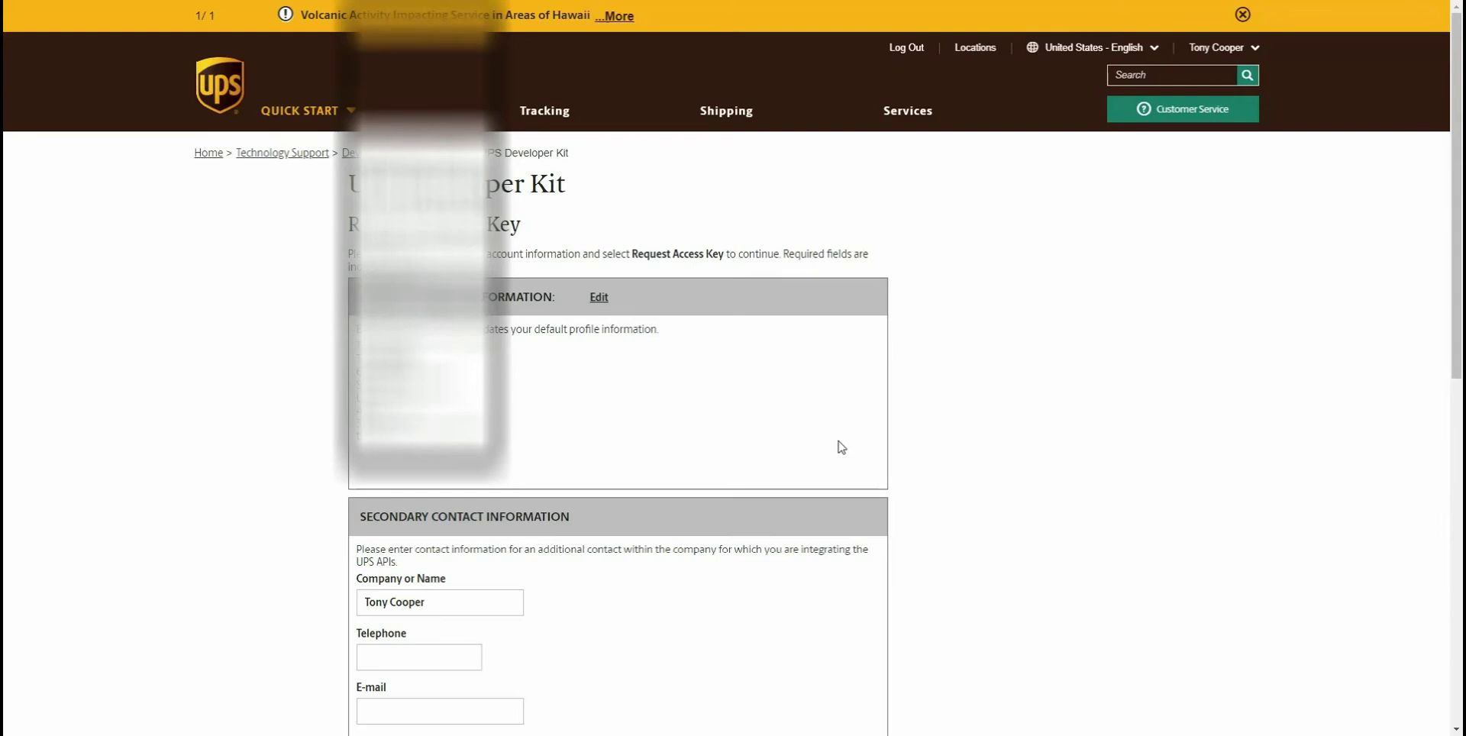
{"action": "scroll", "coordinate": [841, 446], "scroll_direction": "down", "scroll_amount": 10}
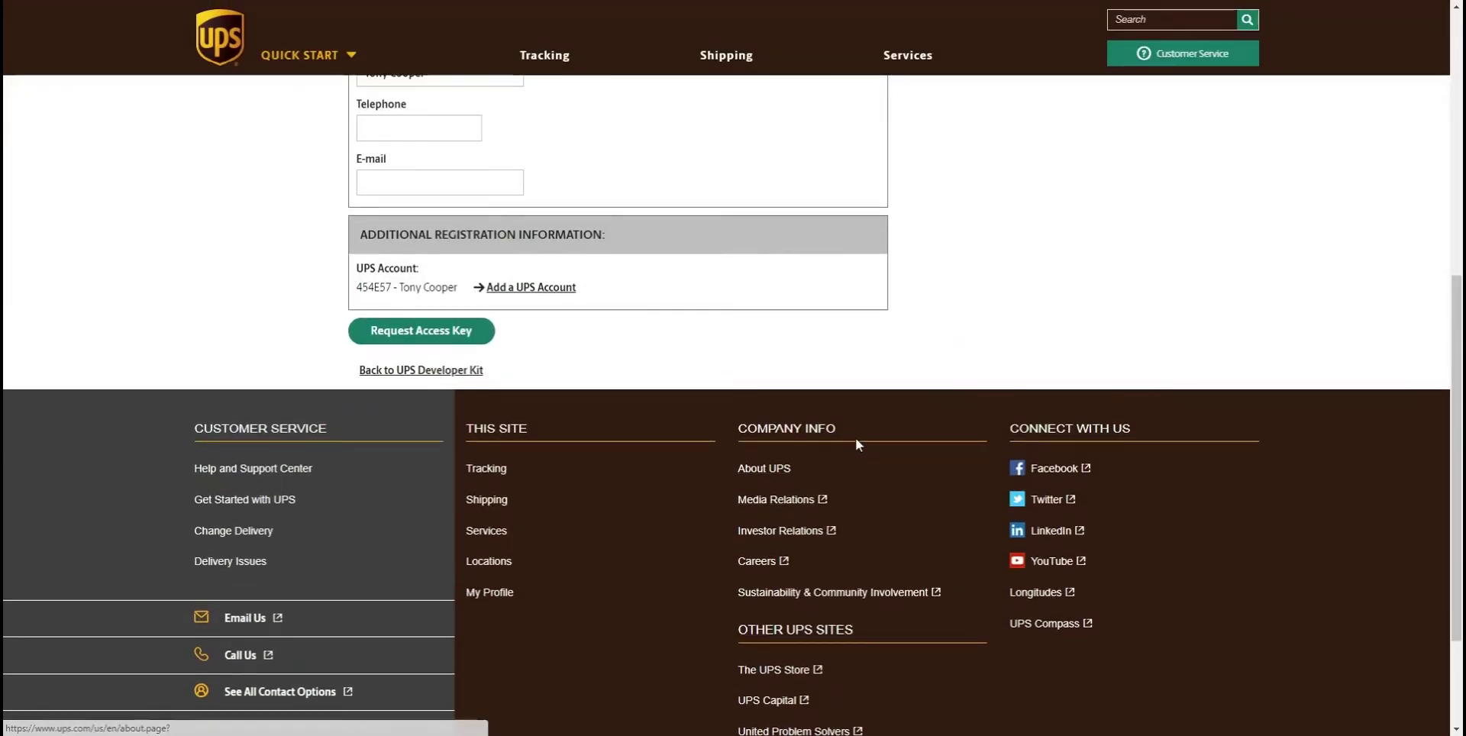
{"action": "double_click", "coordinate": [374, 286]}
{"action": "key", "text": "ctrl+c"}
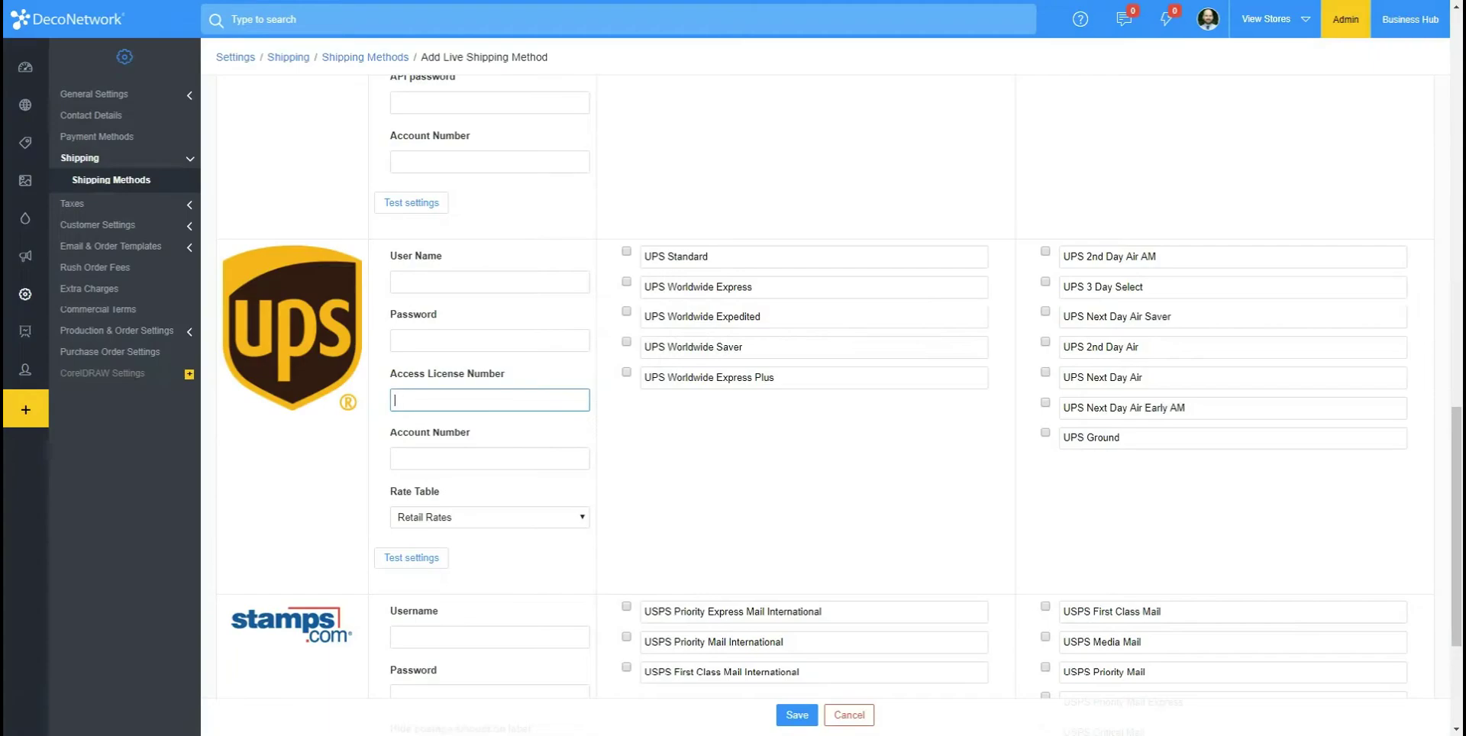
{"action": "left_click", "coordinate": [475, 455]}
{"action": "key", "text": "ctrl+v"}
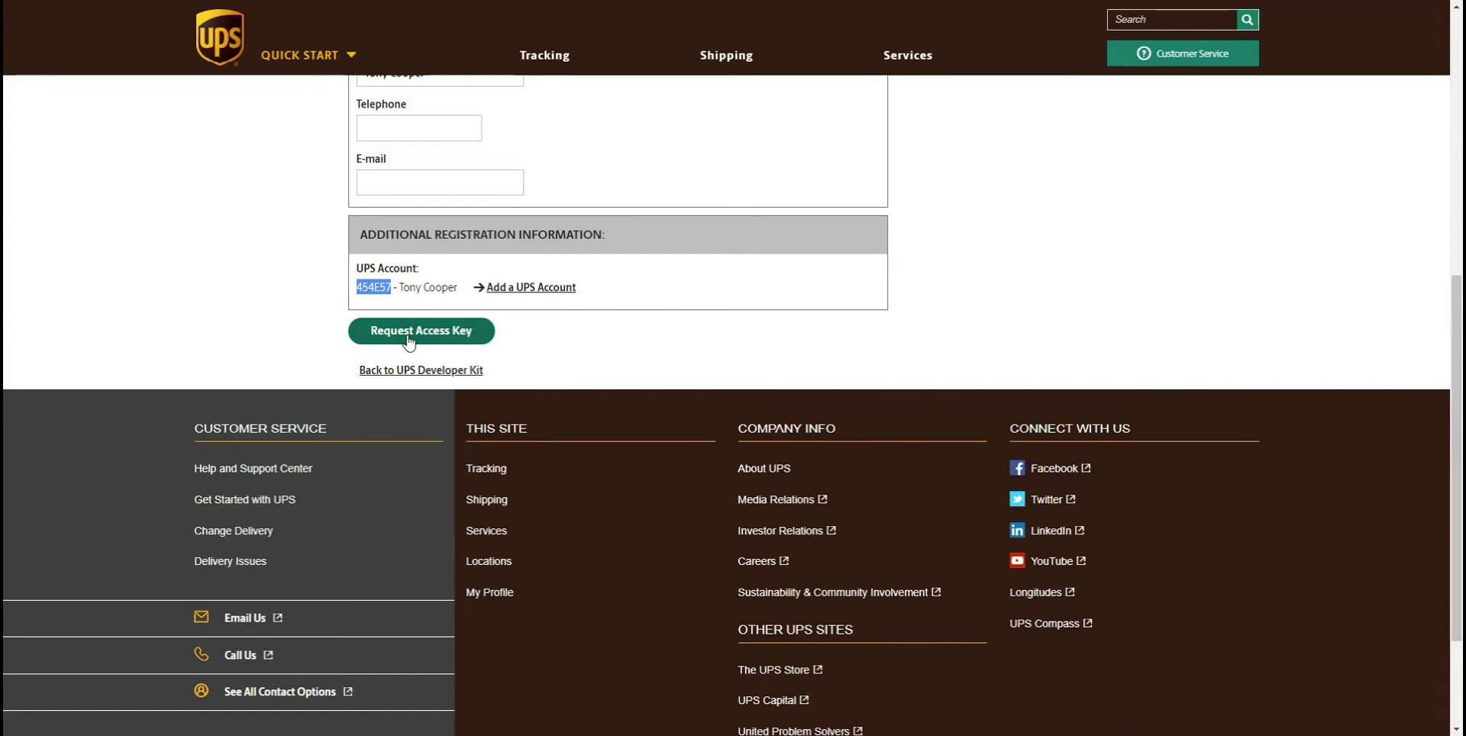
{"action": "left_click", "coordinate": [408, 336]}
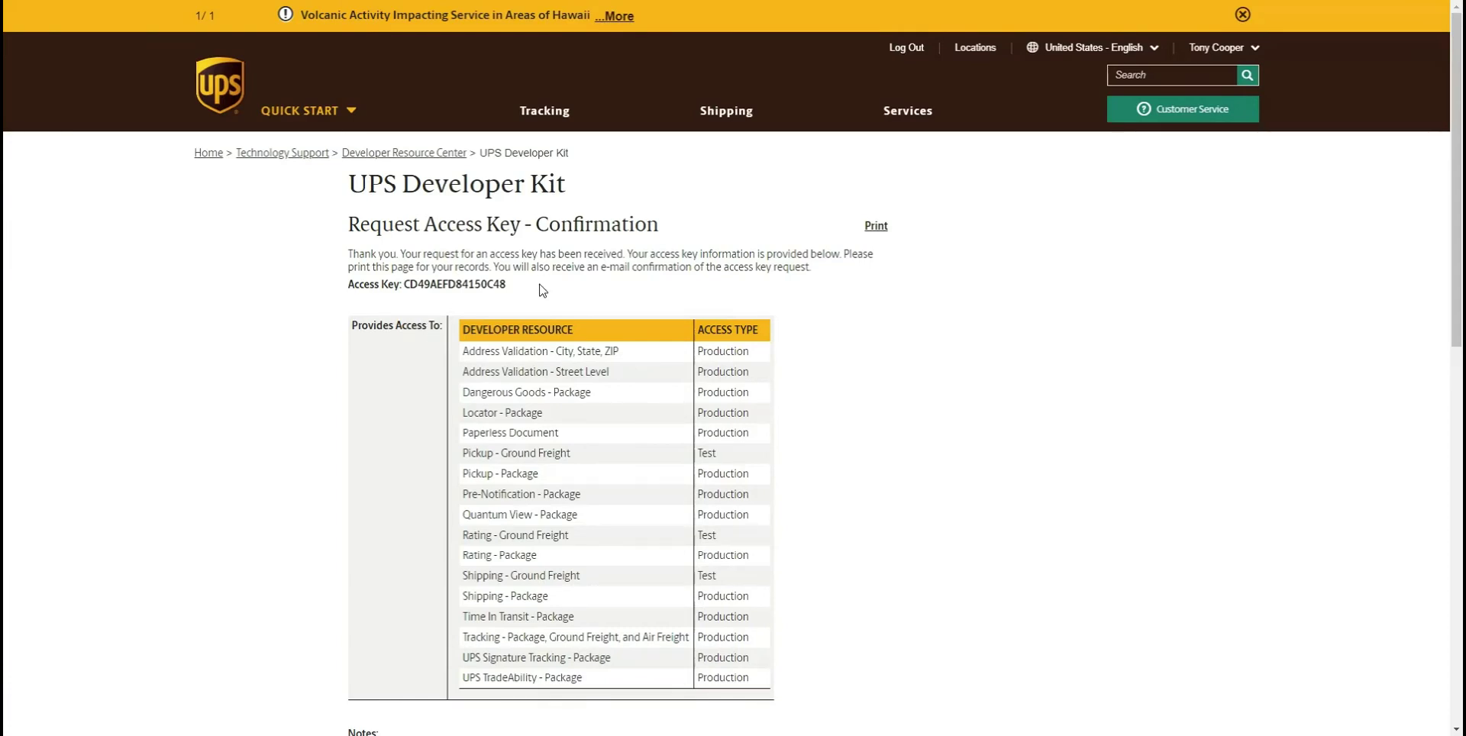
Copy the newly issued UPS access key from the confirmation page
{"action": "left_click_drag", "start_coordinate": [538, 282], "coordinate": [407, 295]}
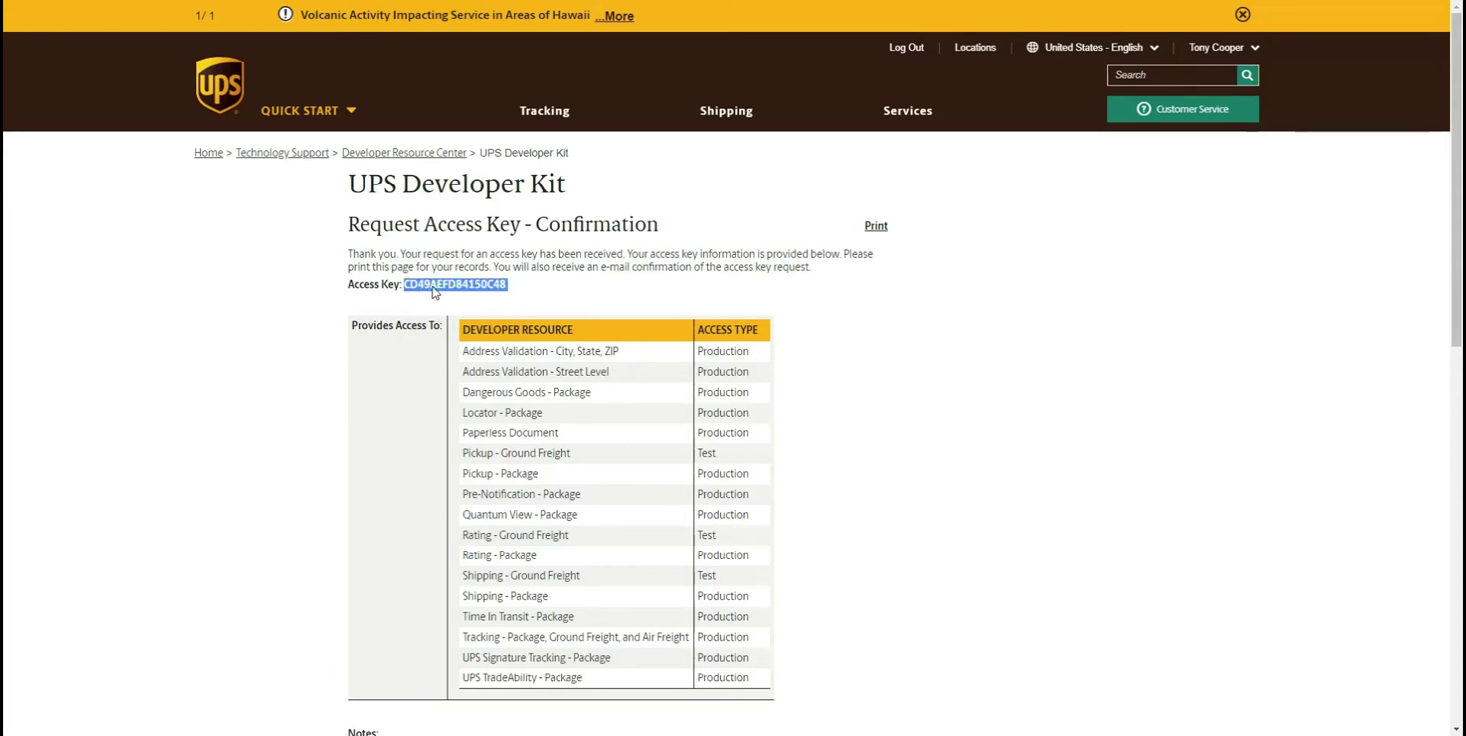
{"action": "right_click", "coordinate": [455, 280]}
{"action": "left_click", "coordinate": [494, 290]}
Back in DecoNetwork, paste the UPS access key into the Access License Number field
{"action": "key", "text": "ctrl+Tab"}
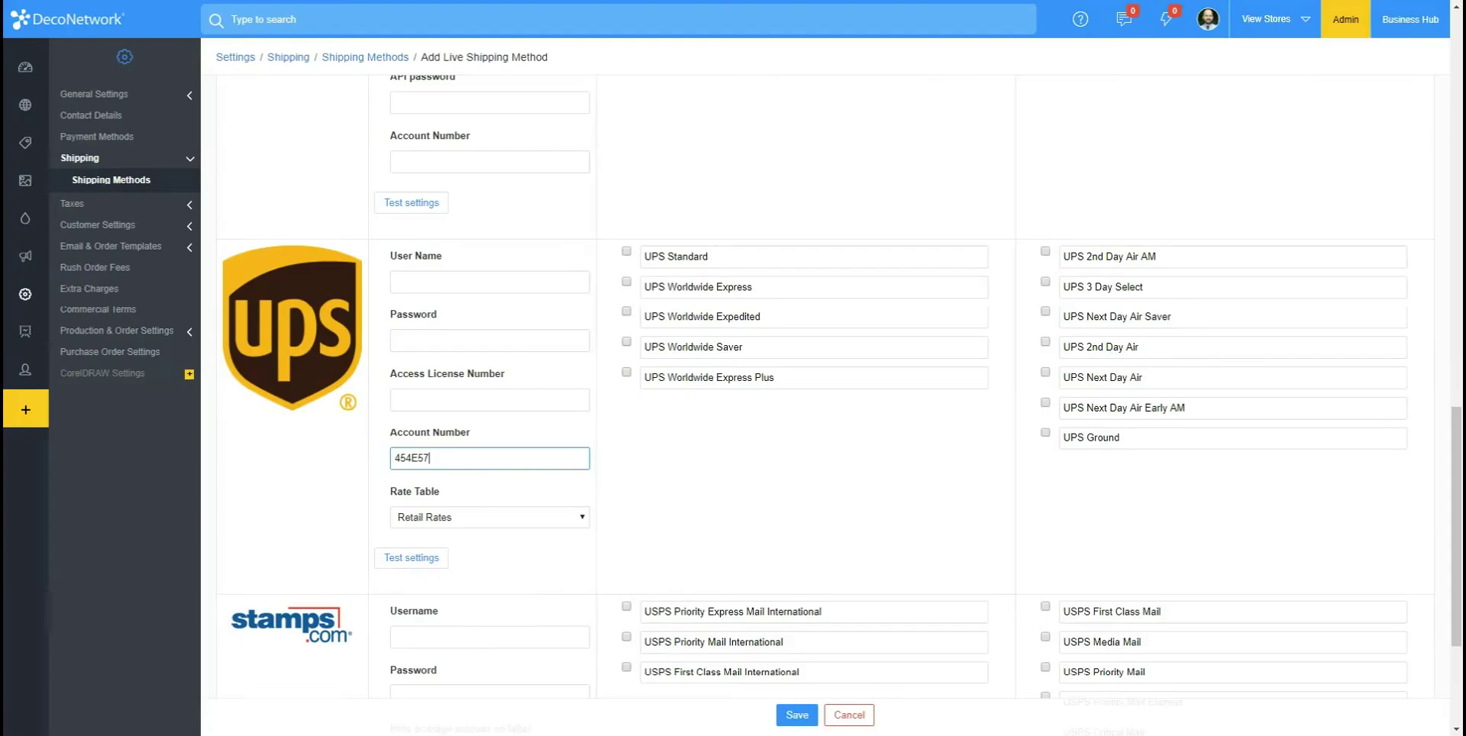
{"action": "left_click", "coordinate": [479, 405]}
{"action": "right_click", "coordinate": [479, 401]}
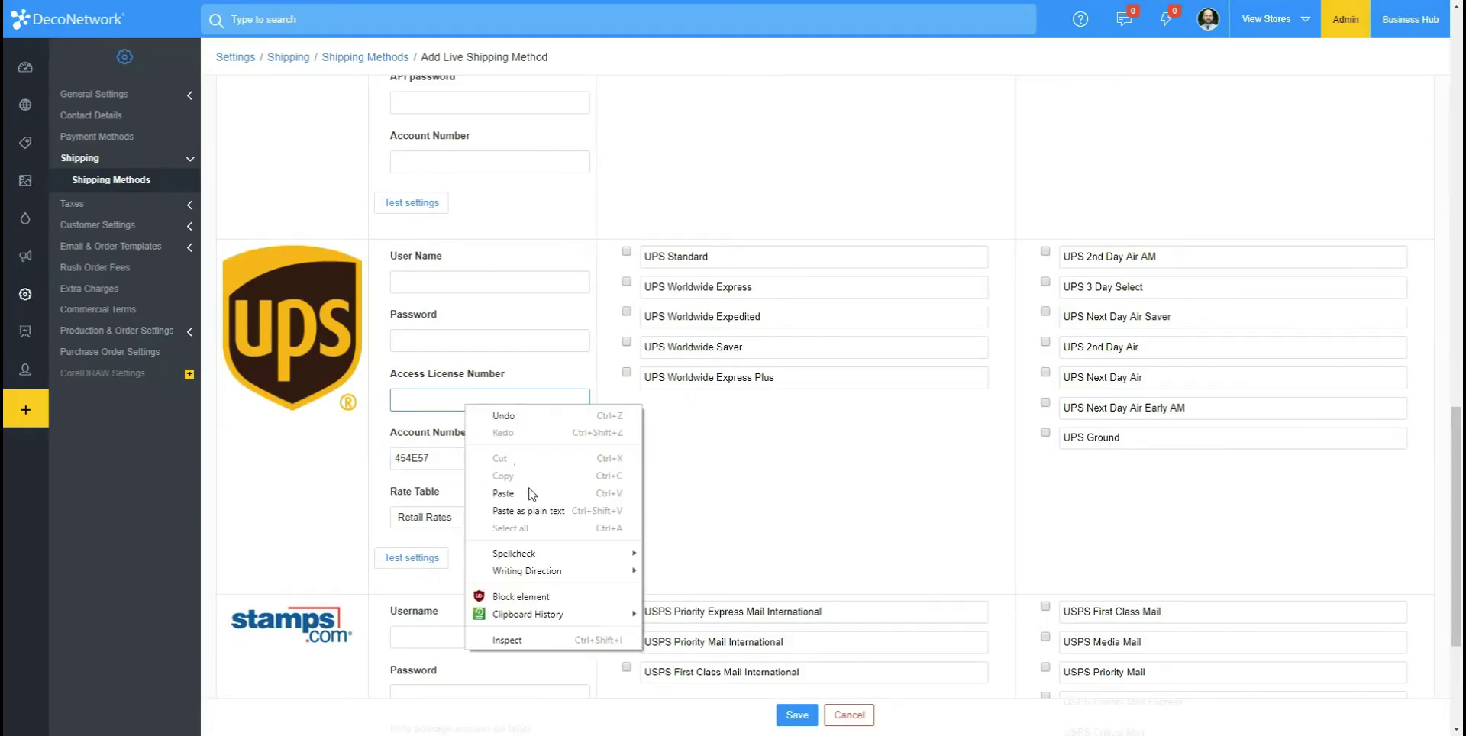
{"action": "left_click", "coordinate": [531, 500]}
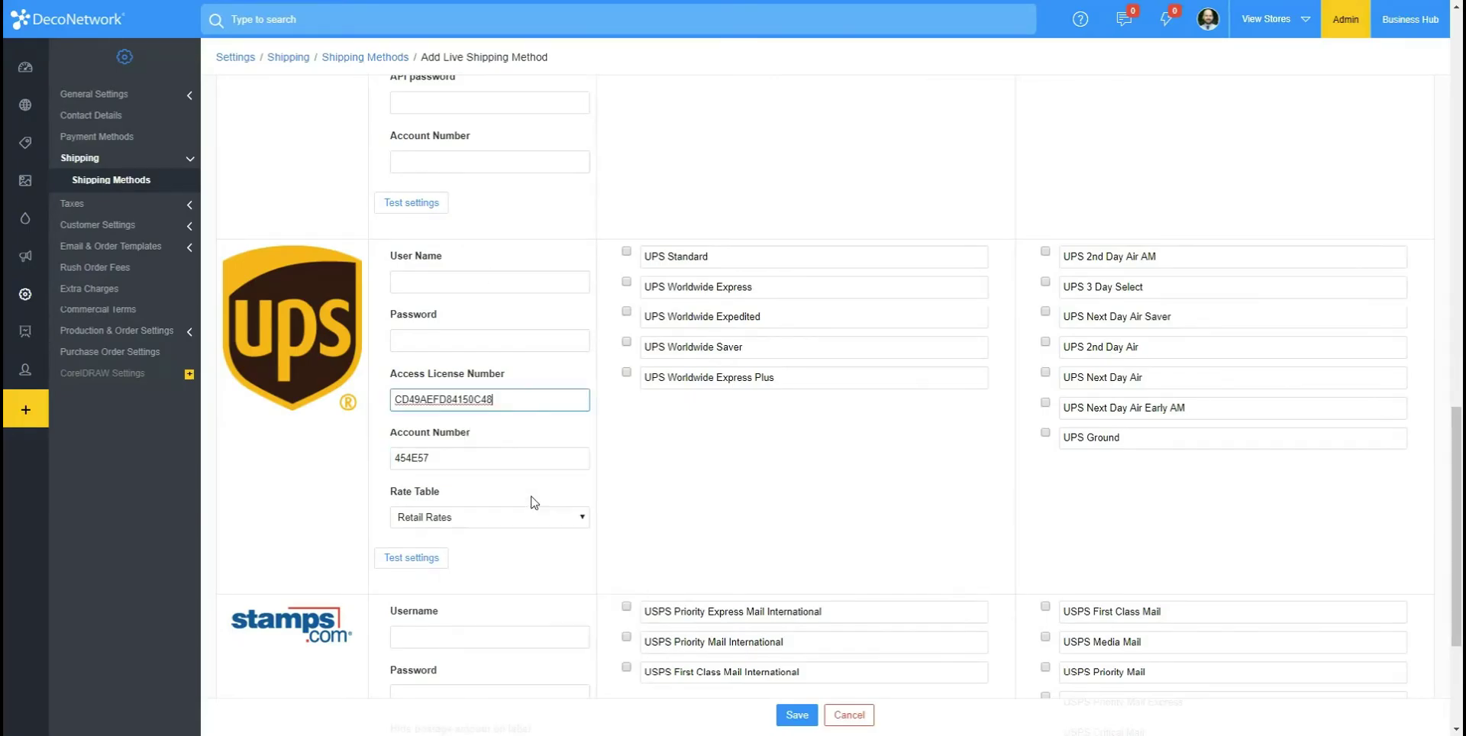
{"action": "left_click", "coordinate": [687, 478]}
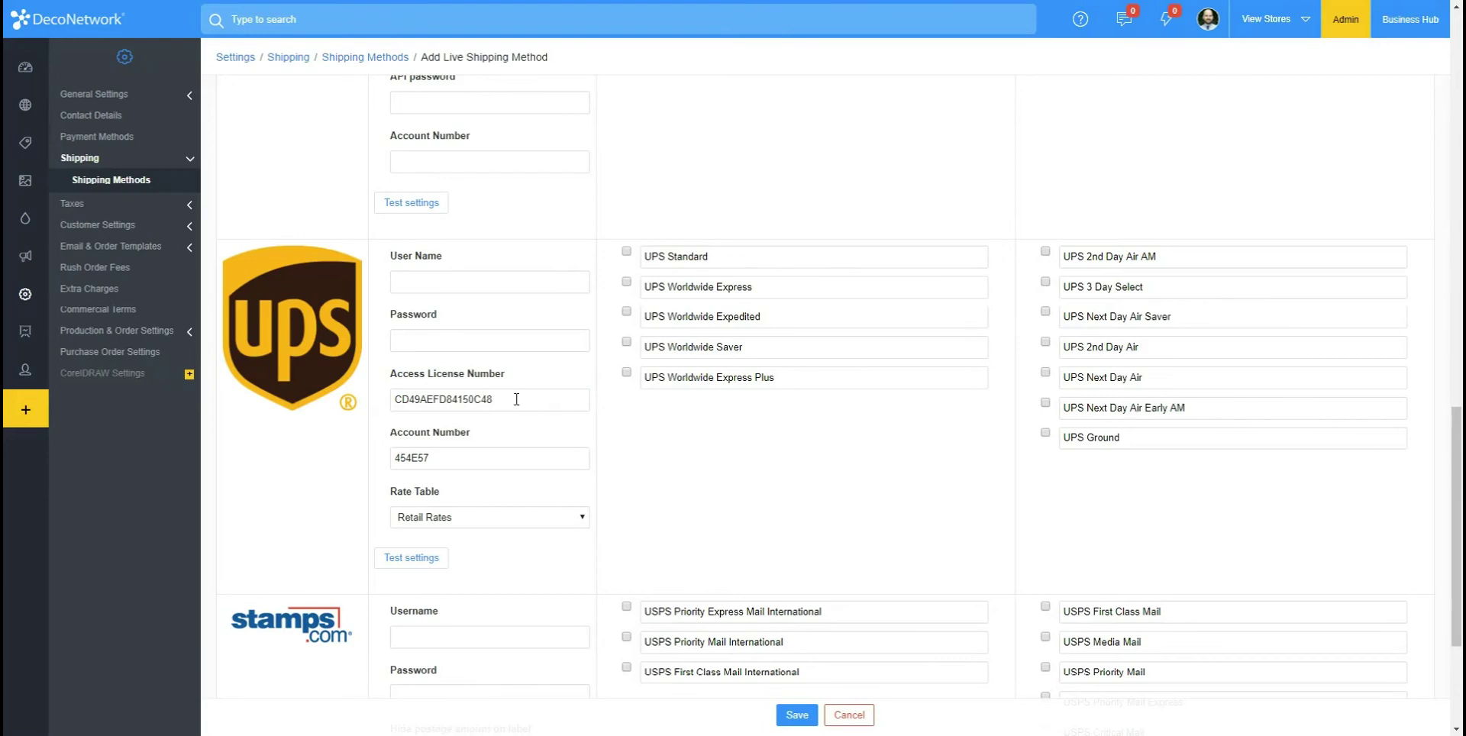
Enter the UPS account user name and password in the credential fields
{"action": "left_click", "coordinate": [521, 287]}
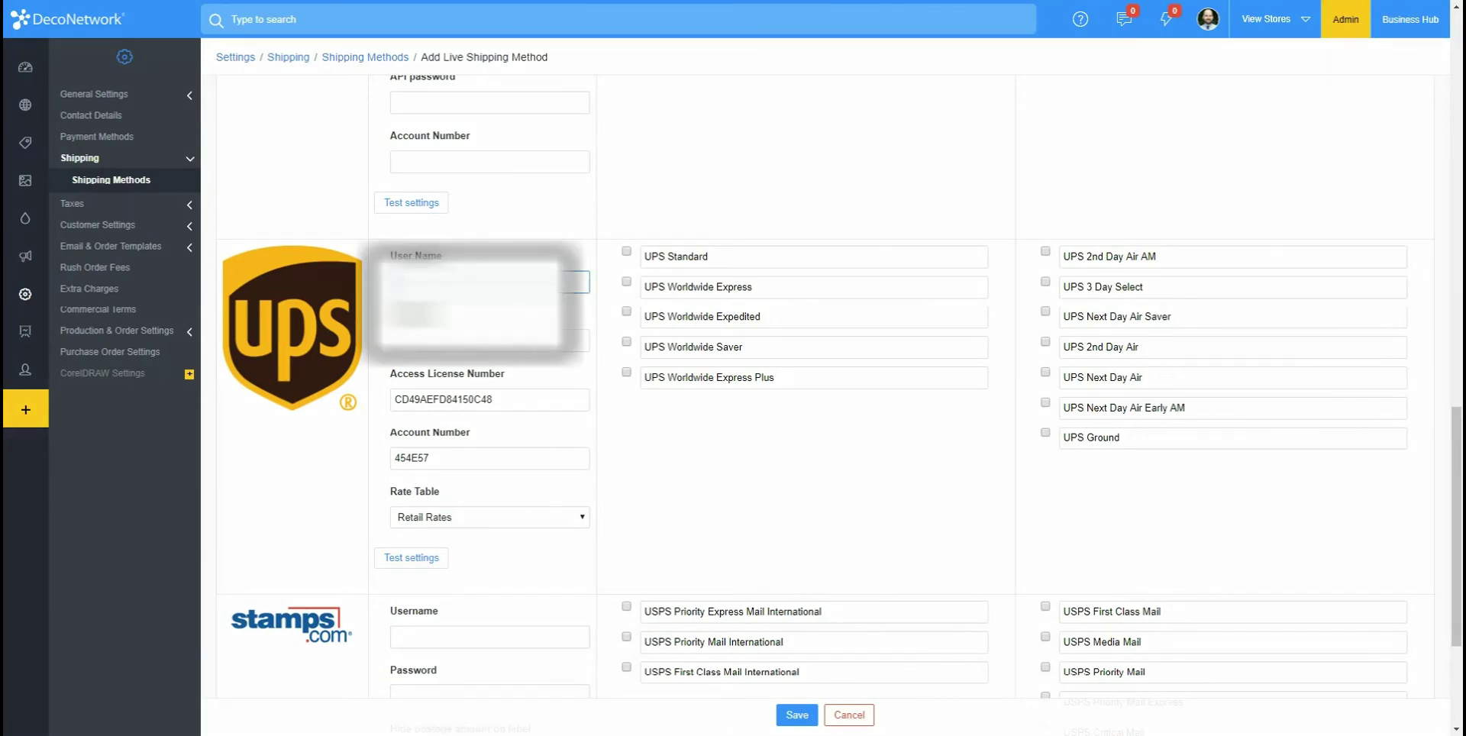
{"action": "left_click", "coordinate": [488, 283]}
{"action": "left_click", "coordinate": [489, 340]}
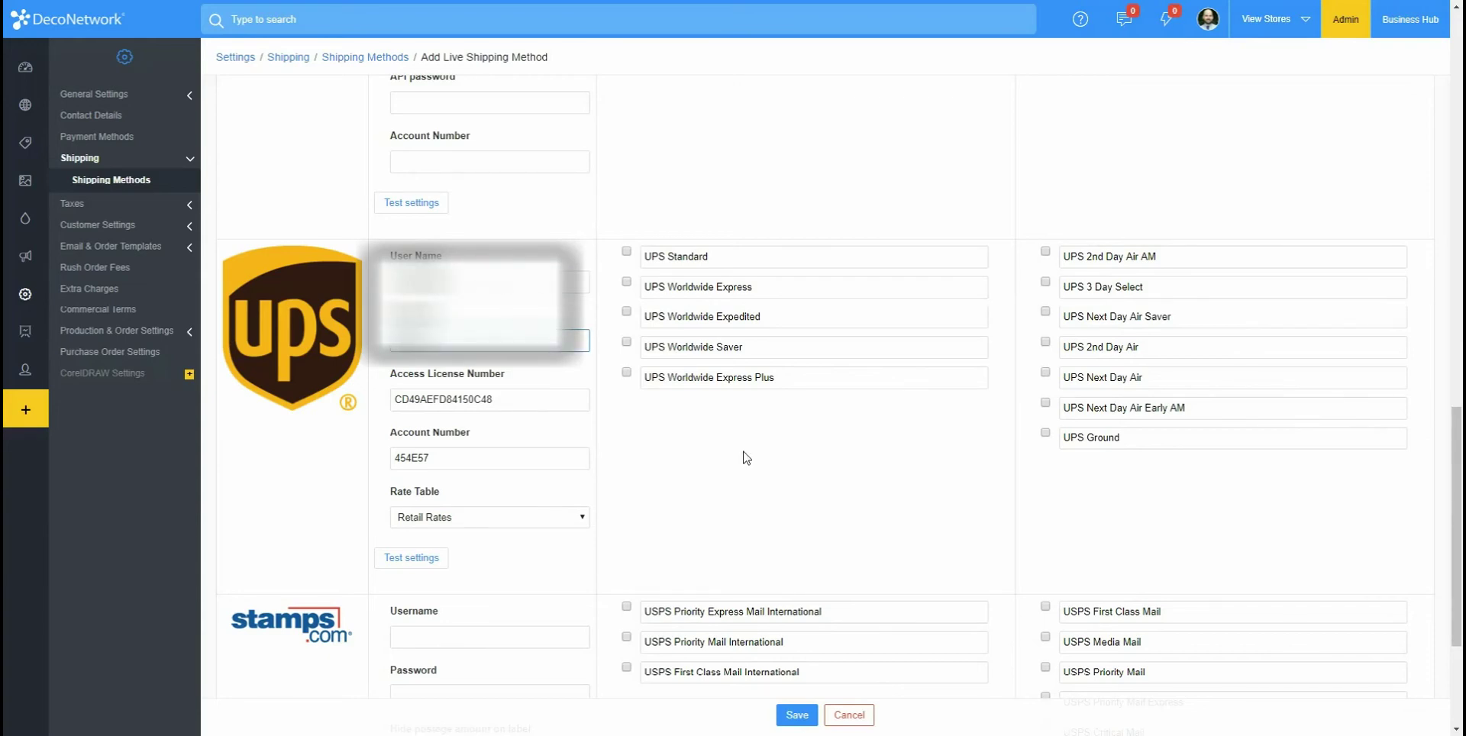
{"action": "left_click", "coordinate": [722, 468]}
Tick UPS Standard and UPS 2nd Day Air, pass the connection test, and save
{"action": "left_click", "coordinate": [625, 258]}
{"action": "left_click", "coordinate": [1045, 342]}
{"action": "left_click", "coordinate": [403, 566]}
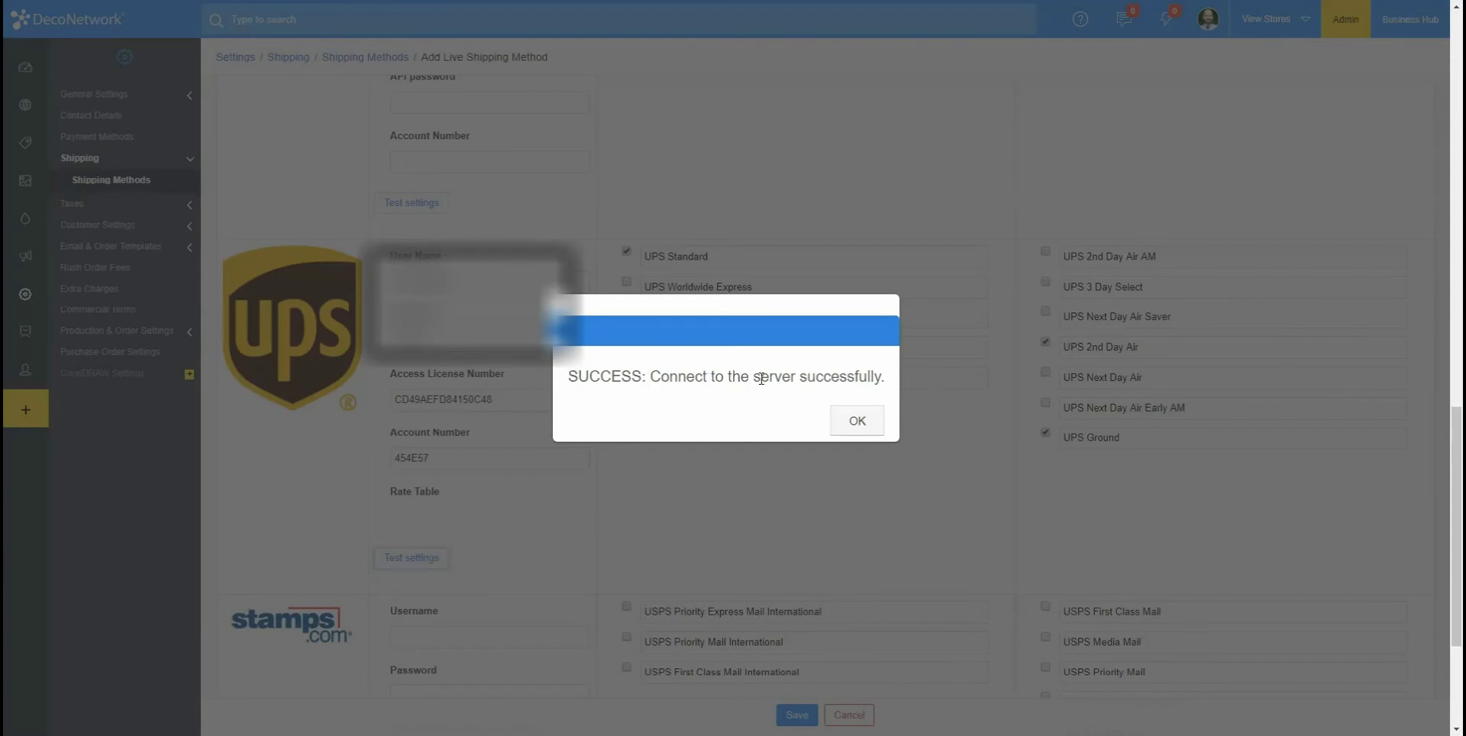
{"action": "left_click", "coordinate": [856, 420]}
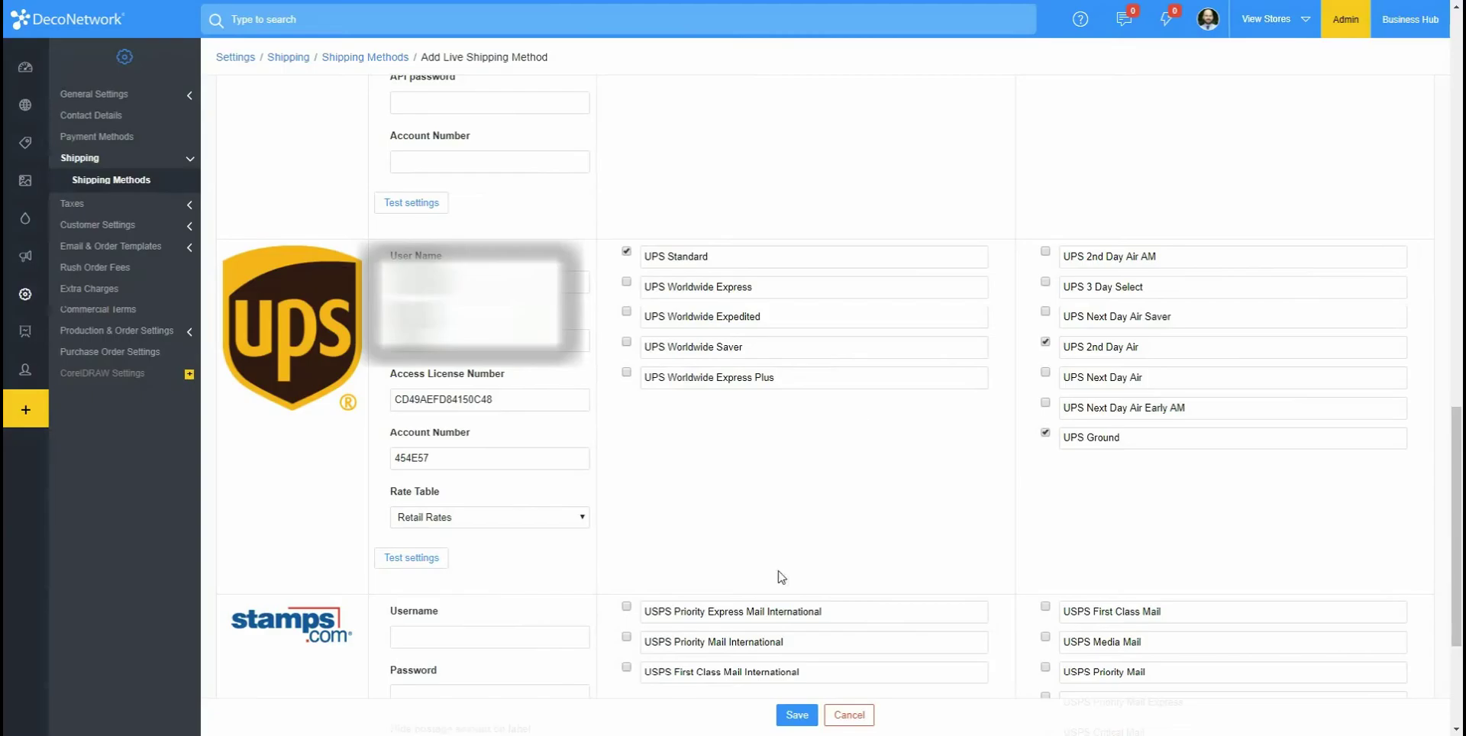
{"action": "left_click", "coordinate": [795, 716]}
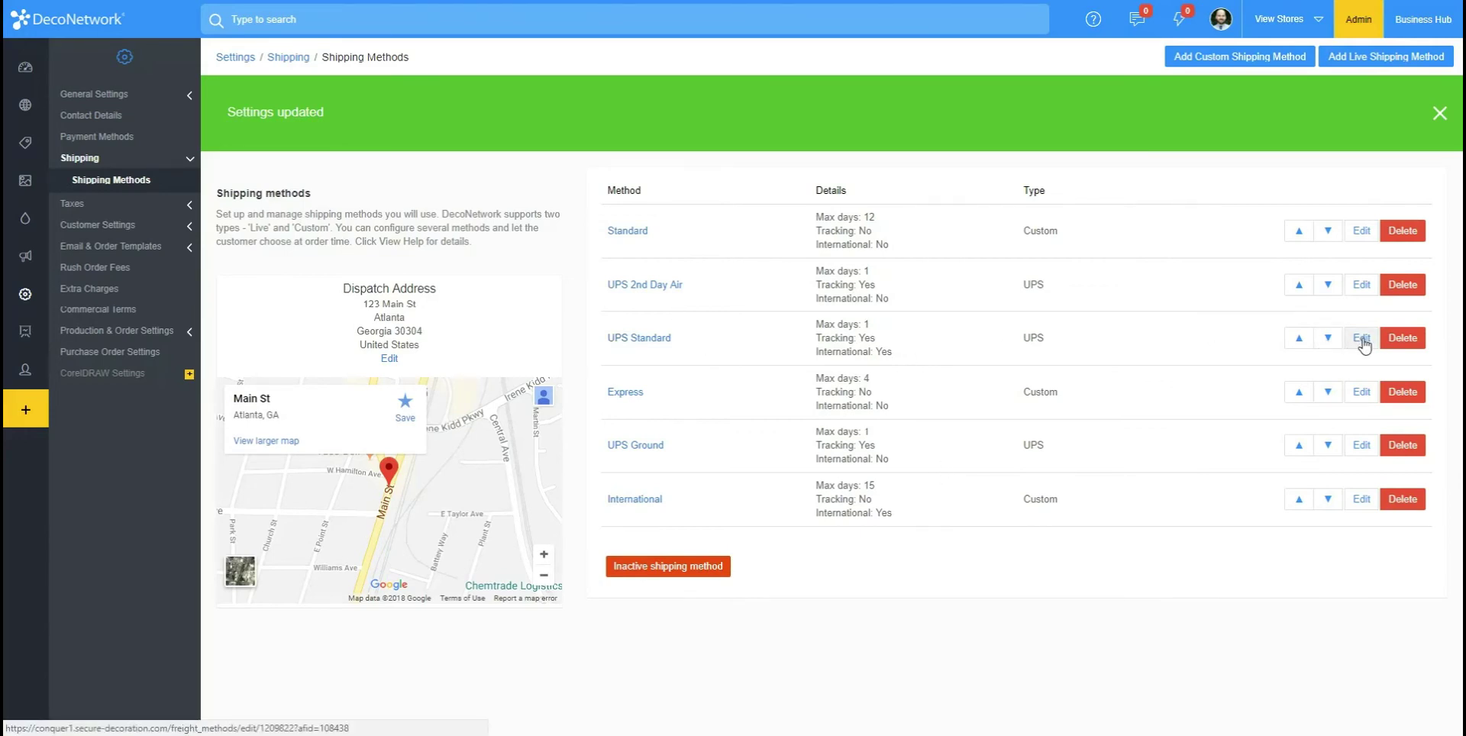
Open the UPS Ground method and confirm its markup stays at 10.00%
{"action": "left_click", "coordinate": [1363, 451]}
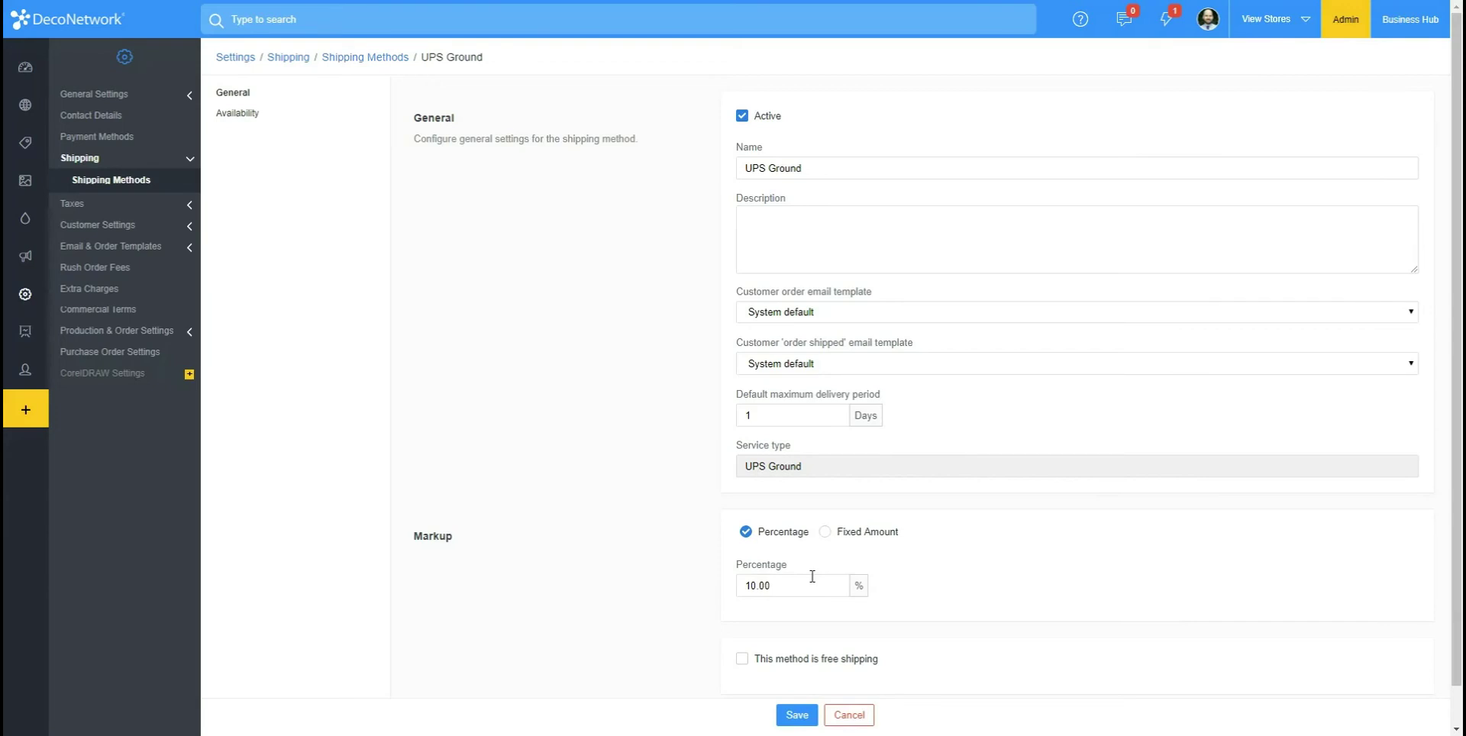
{"action": "double_click", "coordinate": [798, 586]}
{"action": "left_click", "coordinate": [790, 583]}
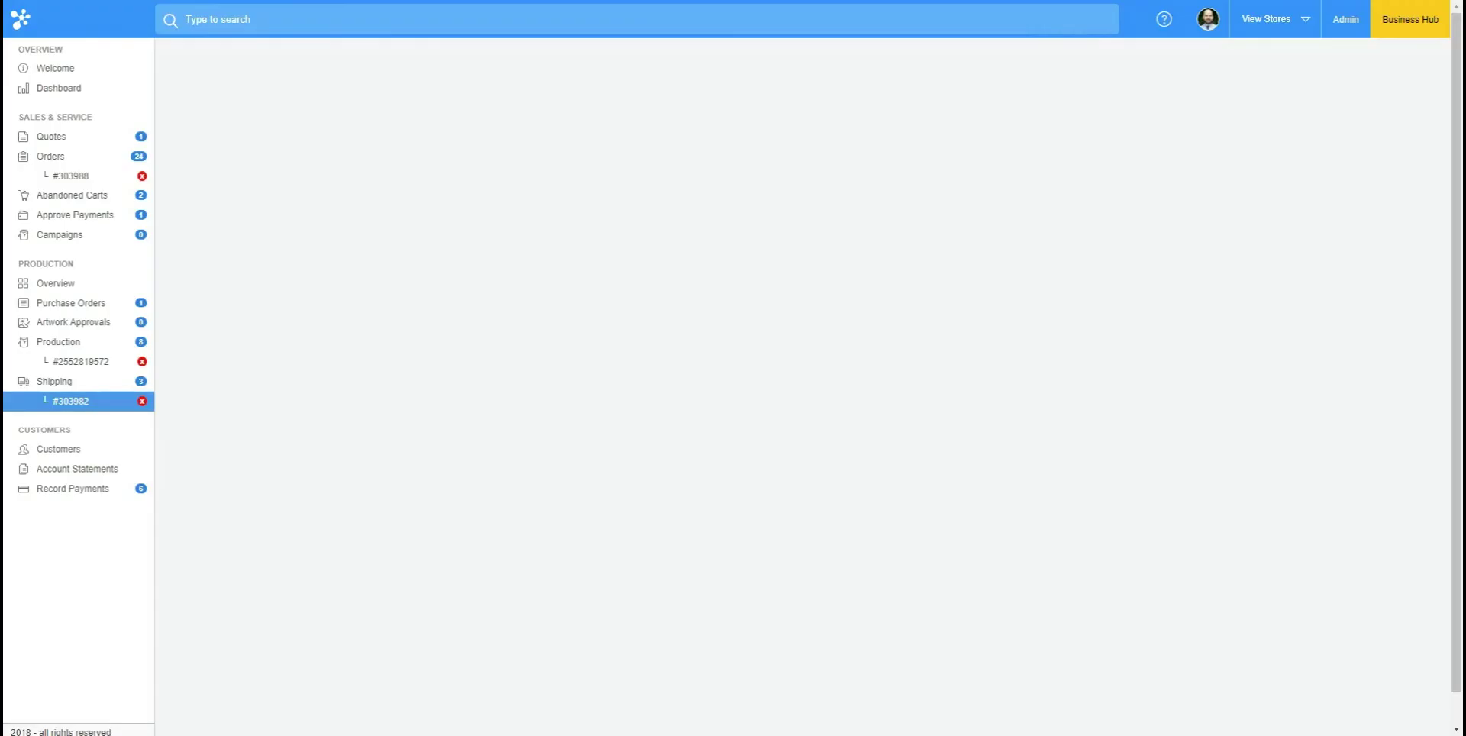
Open order #303982 from the Shipping sidebar and start recording its shipment
{"action": "left_click", "coordinate": [107, 400]}
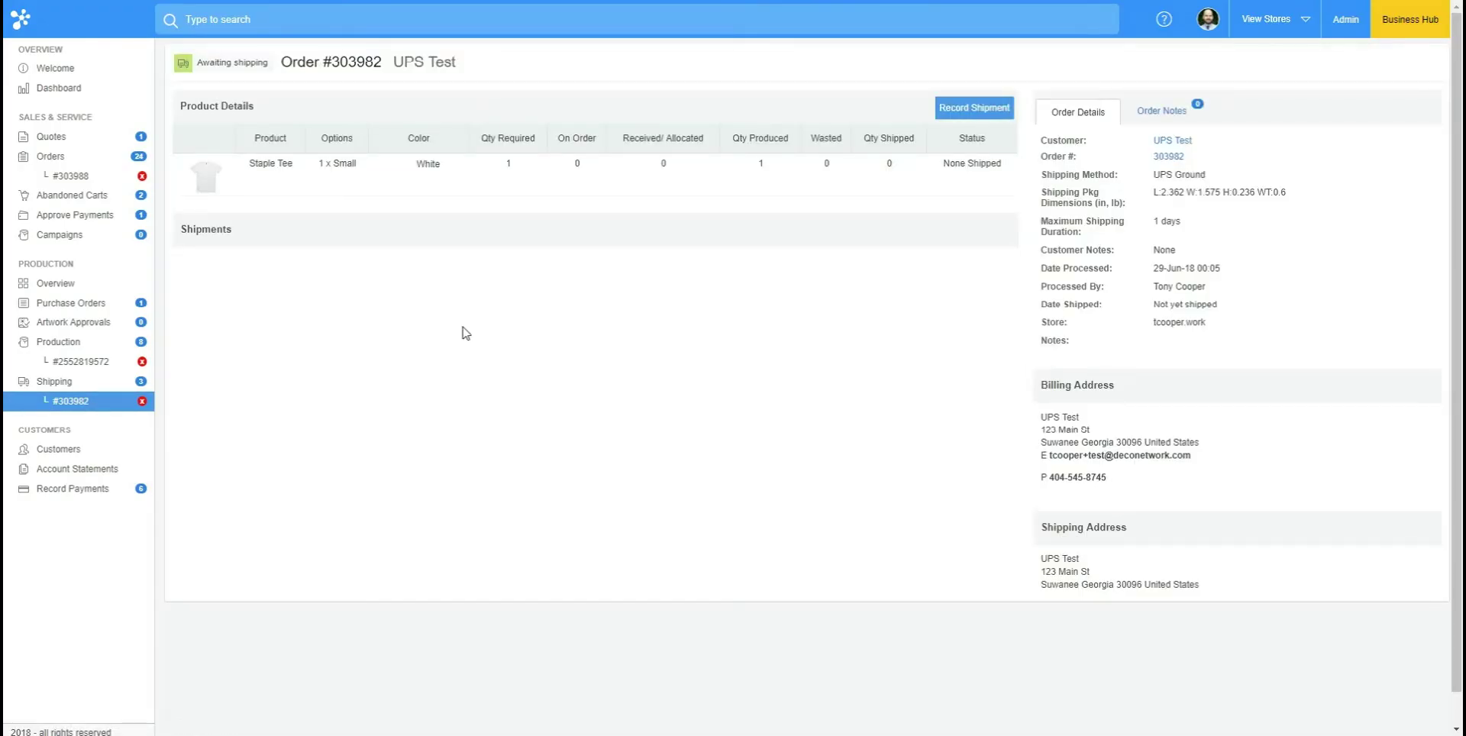
{"action": "left_click", "coordinate": [988, 114]}
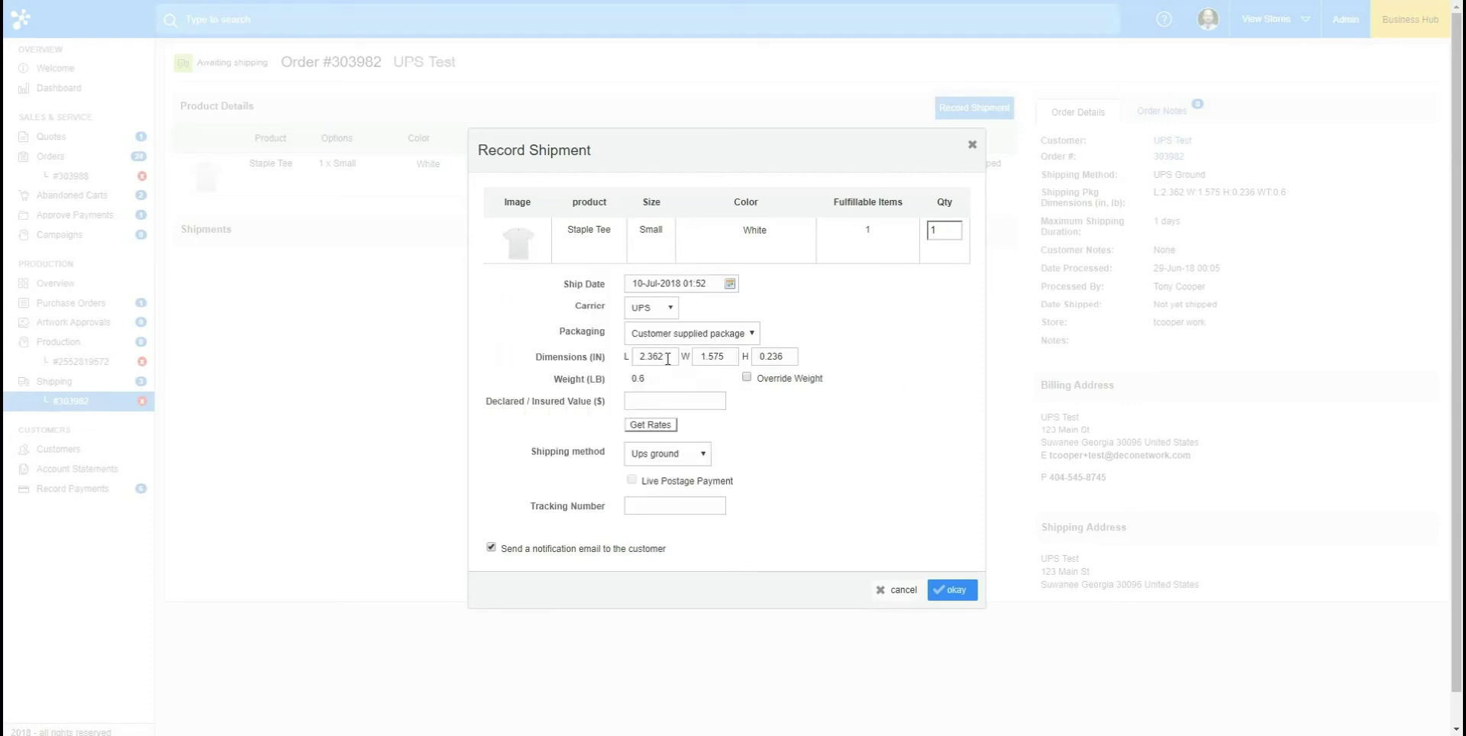
Set the package dimensions to 8 × 6 × 2 and override the weight to 1 lb
{"action": "double_click", "coordinate": [667, 359]}
{"action": "type", "text": "8"}
{"action": "key", "text": "Tab"}
{"action": "type", "text": "6"}
{"action": "key", "text": "Tab"}
{"action": "type", "text": "2"}
{"action": "left_click", "coordinate": [745, 378]}
{"action": "double_click", "coordinate": [840, 378]}
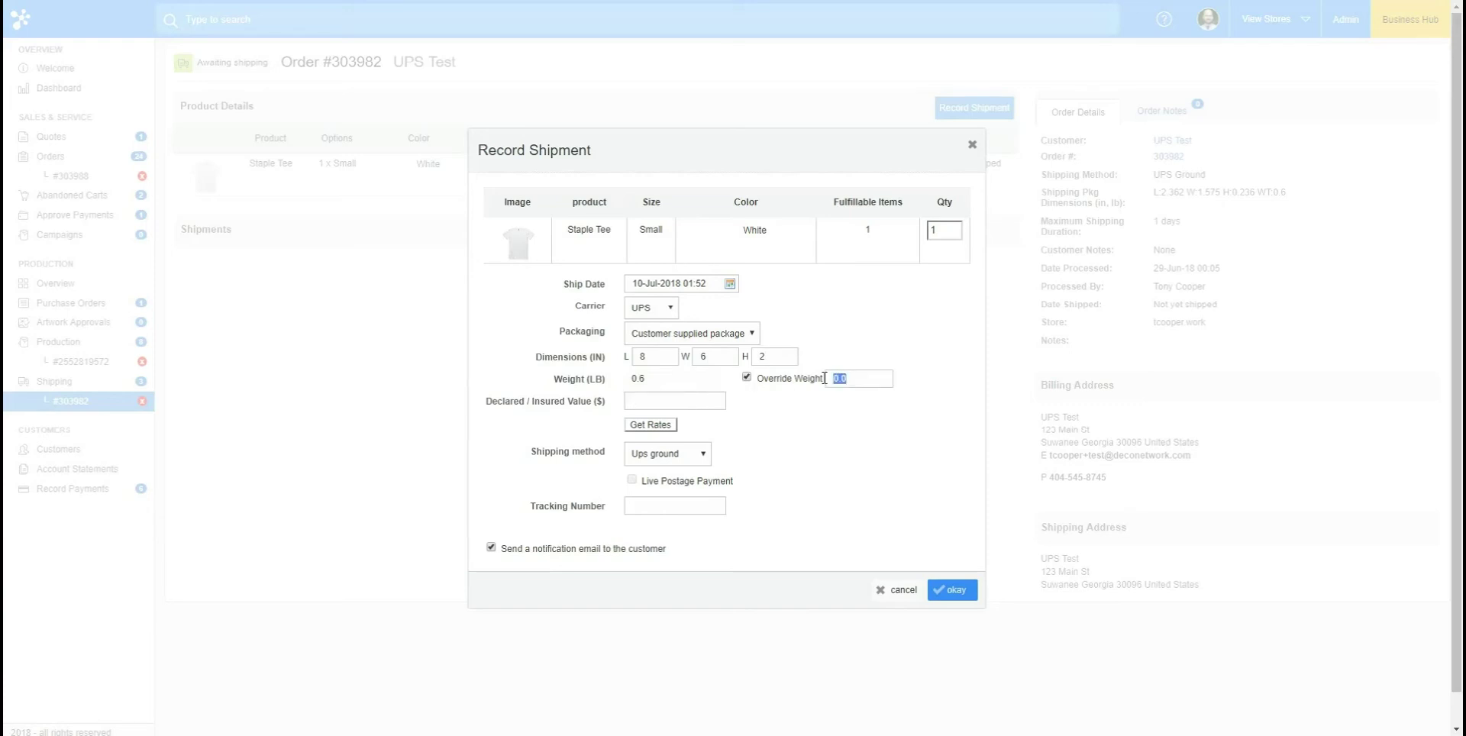
{"action": "type", "text": "1"}
Get live UPS rates, choose Live Postage Payment, and record the shipment
{"action": "left_click", "coordinate": [655, 428]}
{"action": "left_click", "coordinate": [632, 481]}
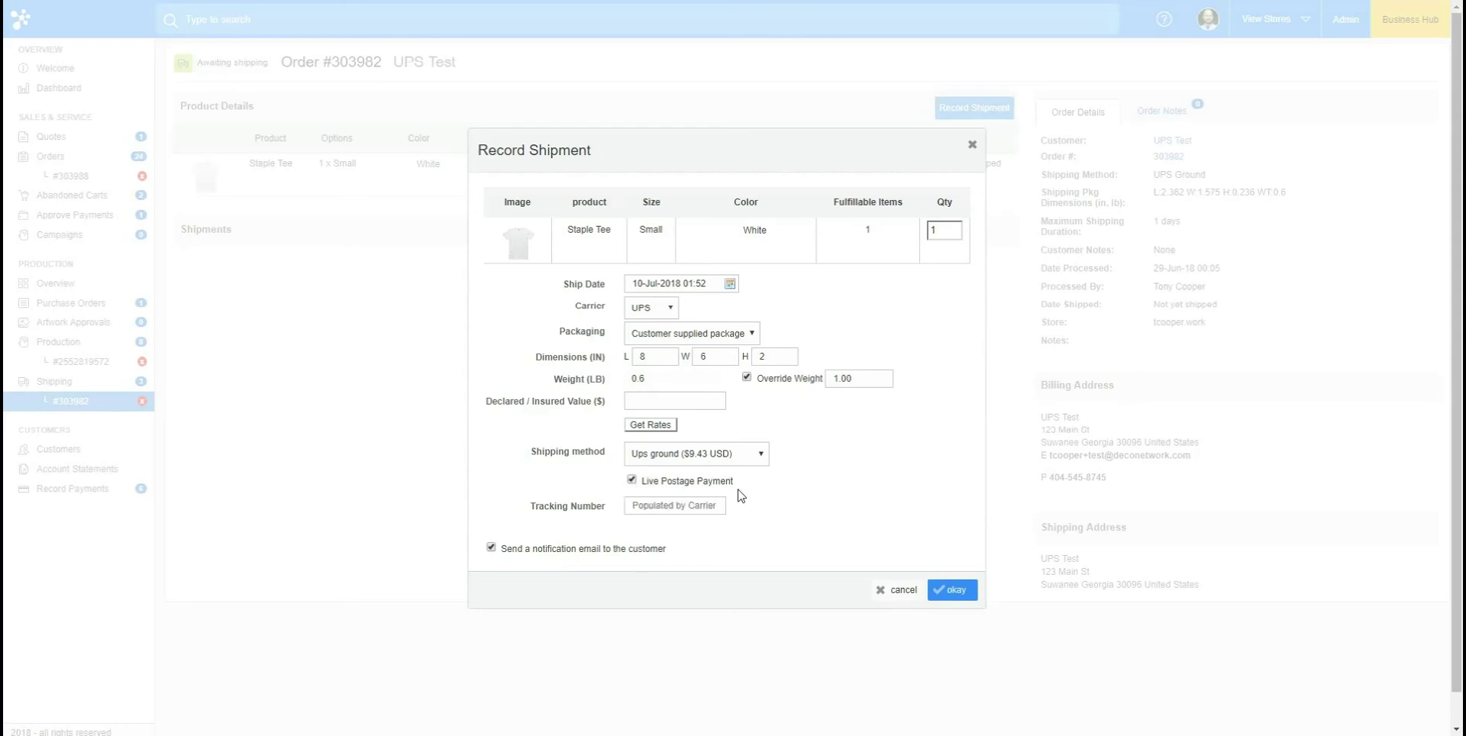
{"action": "left_click", "coordinate": [954, 590]}
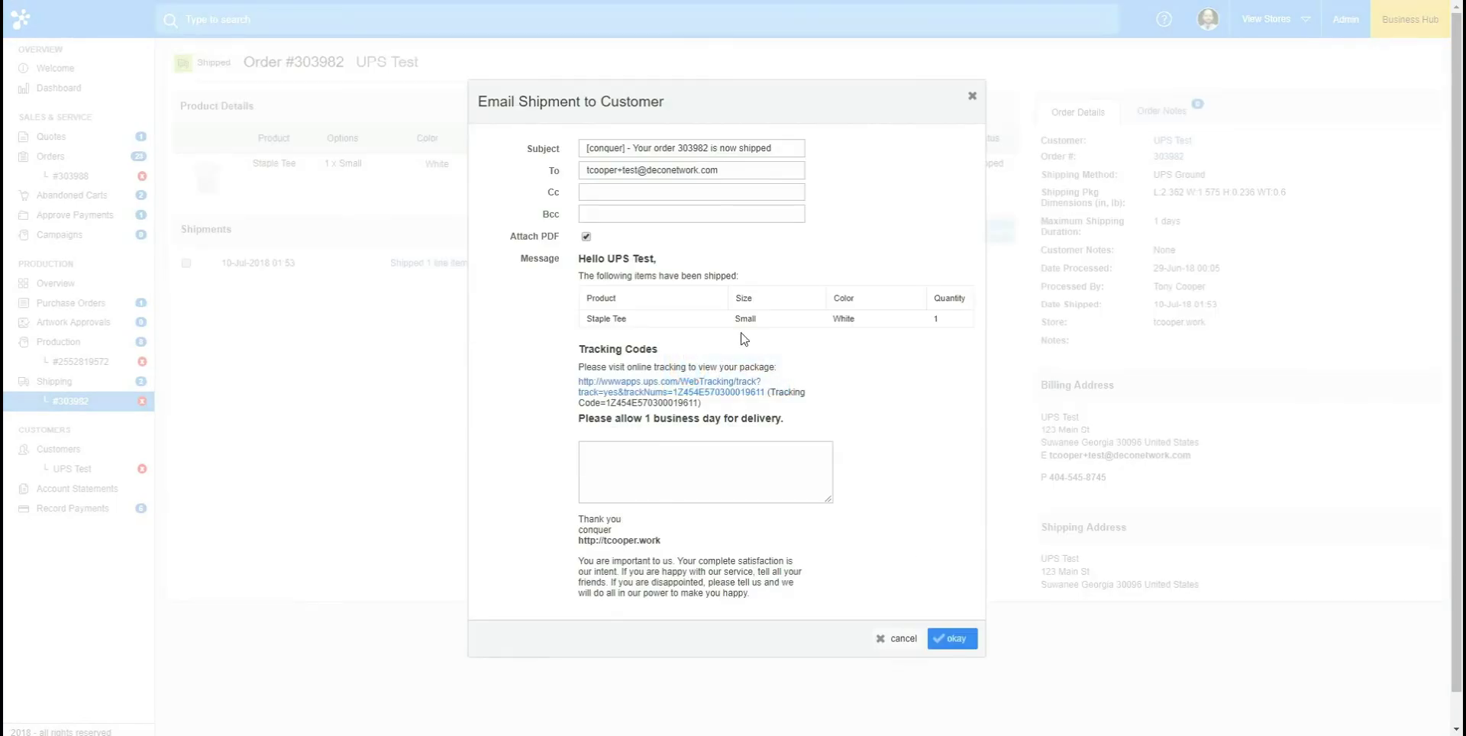
Close the shipment email unsent, then download and open the shipment's UPS Ground label
{"action": "left_click", "coordinate": [972, 96]}
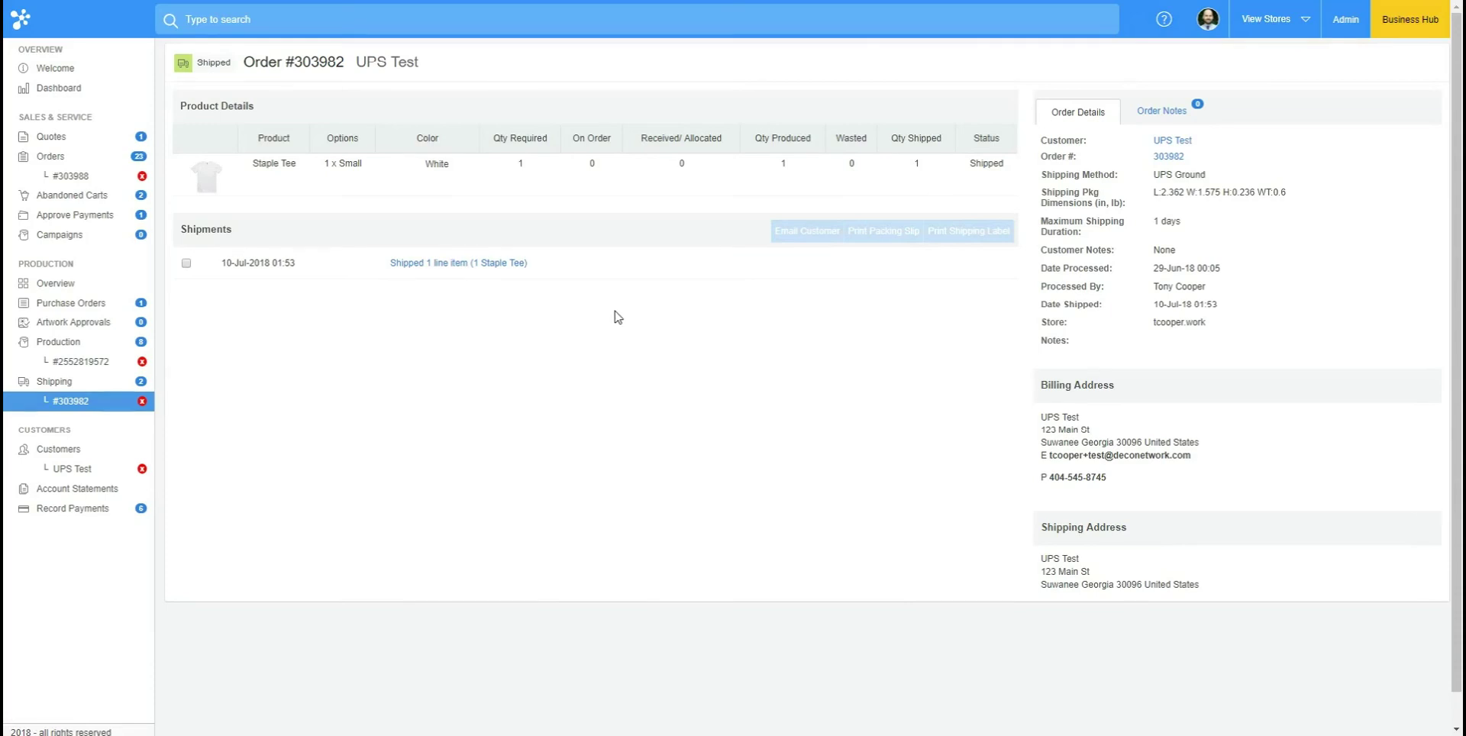
{"action": "left_click", "coordinate": [187, 264]}
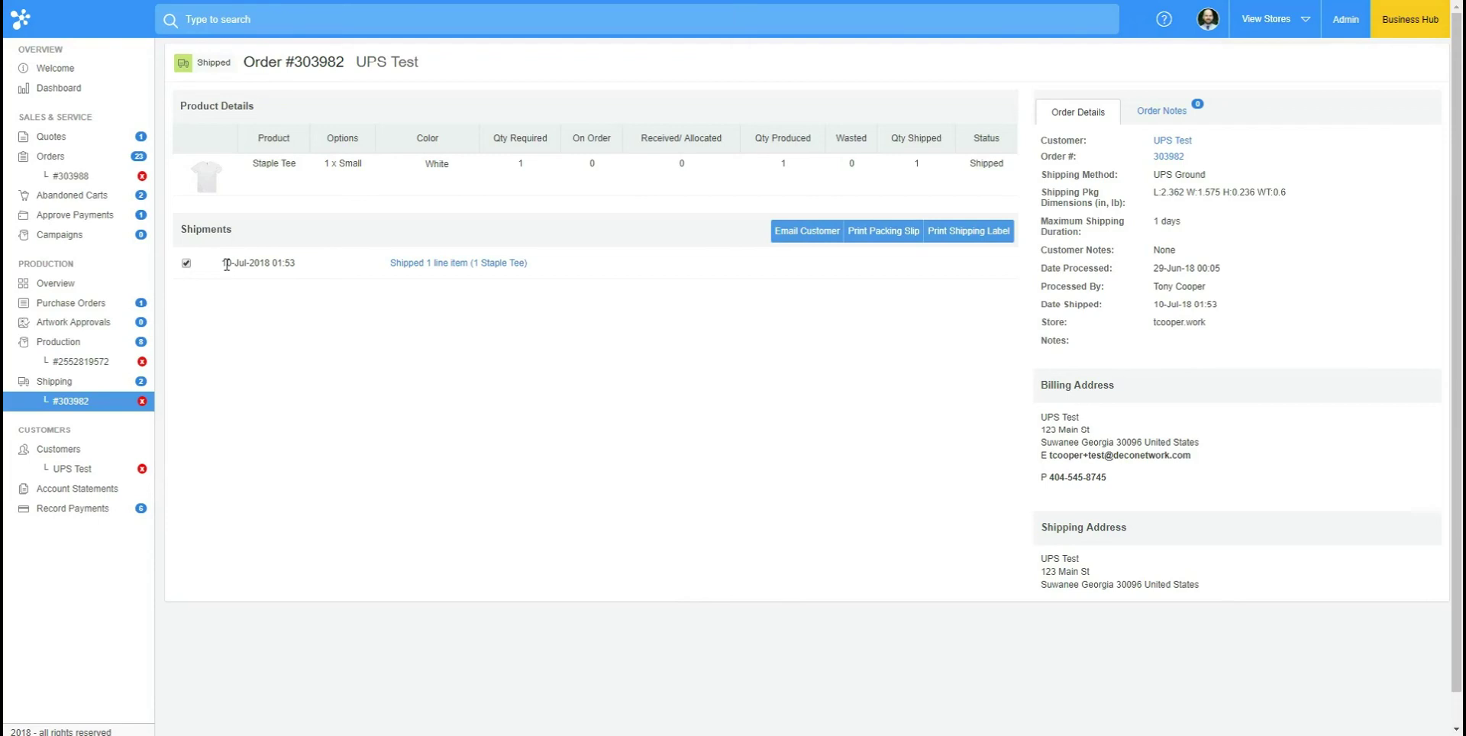
{"action": "left_click", "coordinate": [974, 243]}
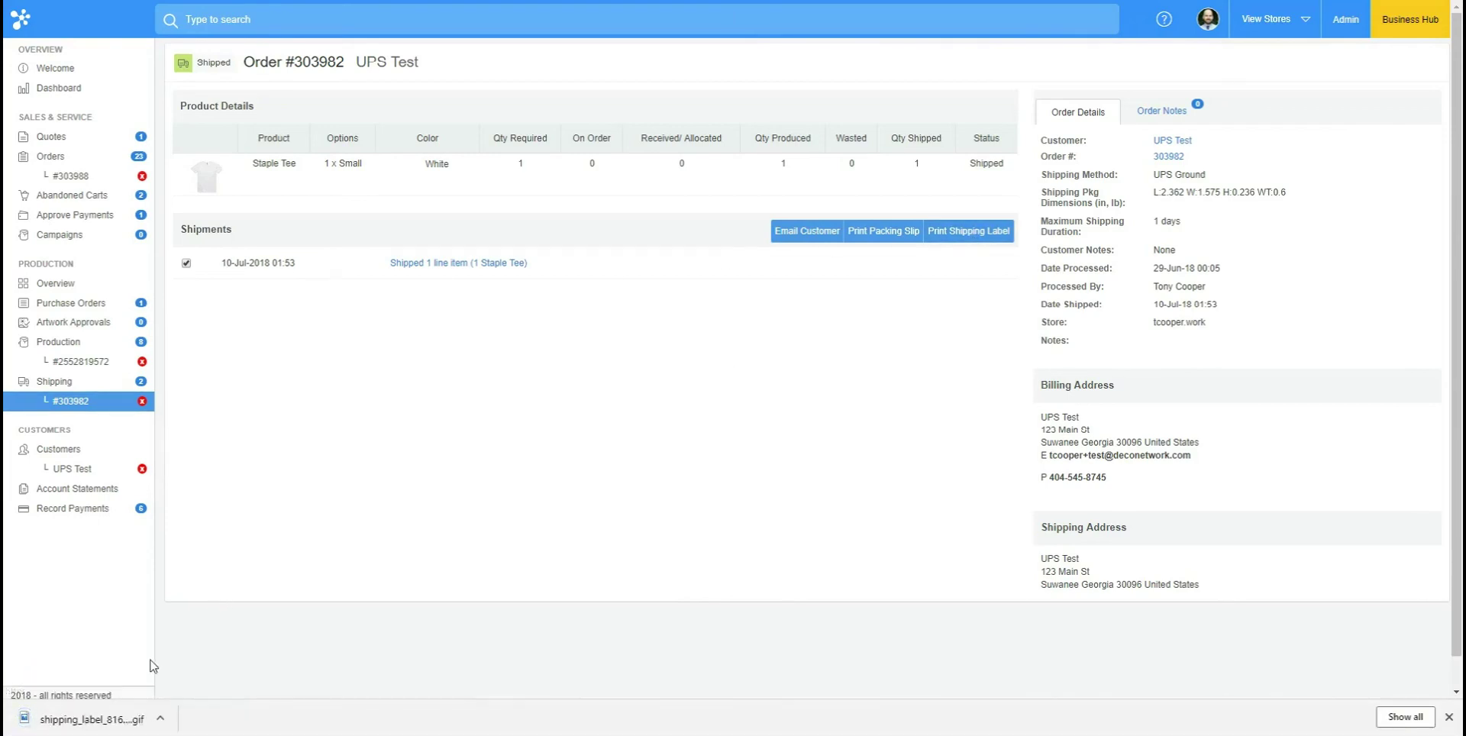
{"action": "left_click", "coordinate": [96, 718]}
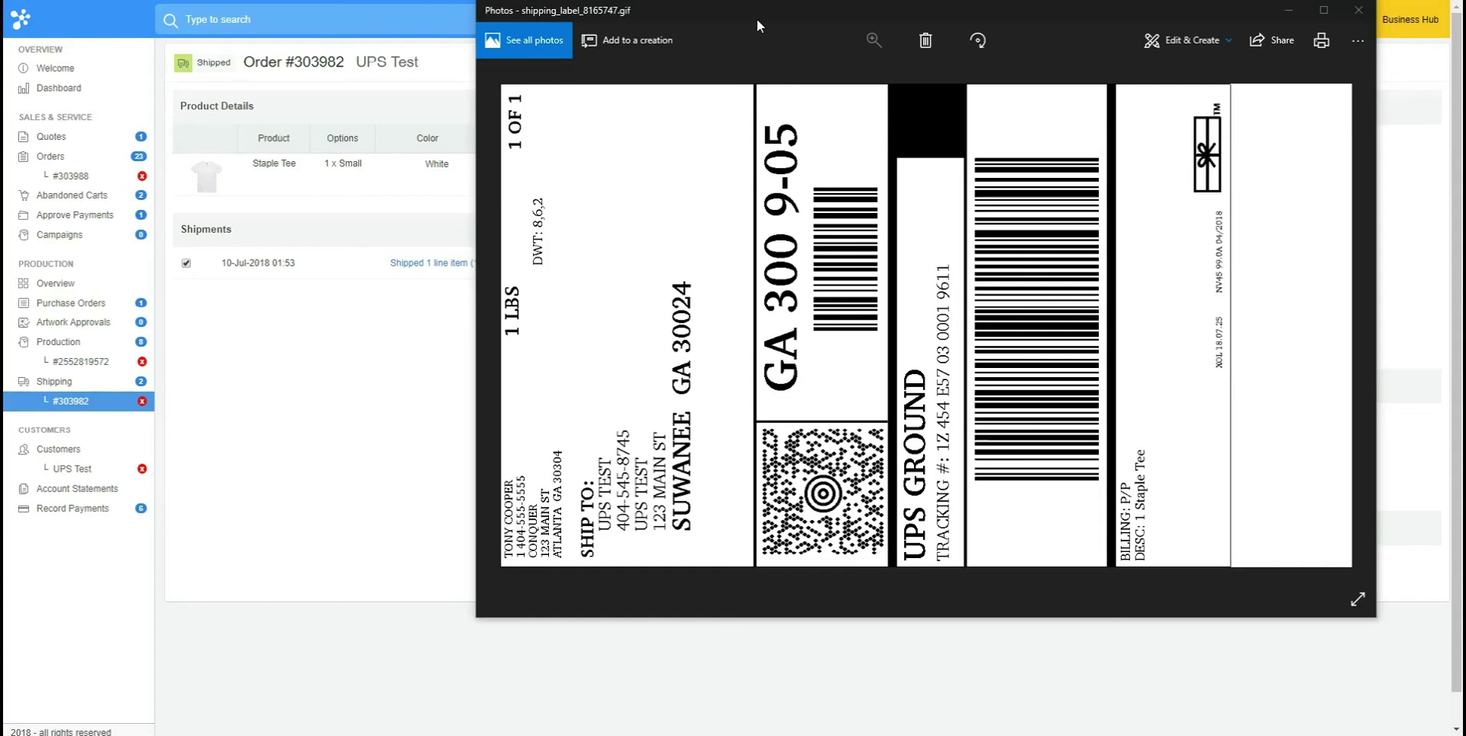
Reposition the Photos window showing shipping_label_8165747.gif, the 1 LBS UPS Ground label
{"action": "left_click_drag", "start_coordinate": [739, 11], "coordinate": [671, 46]}
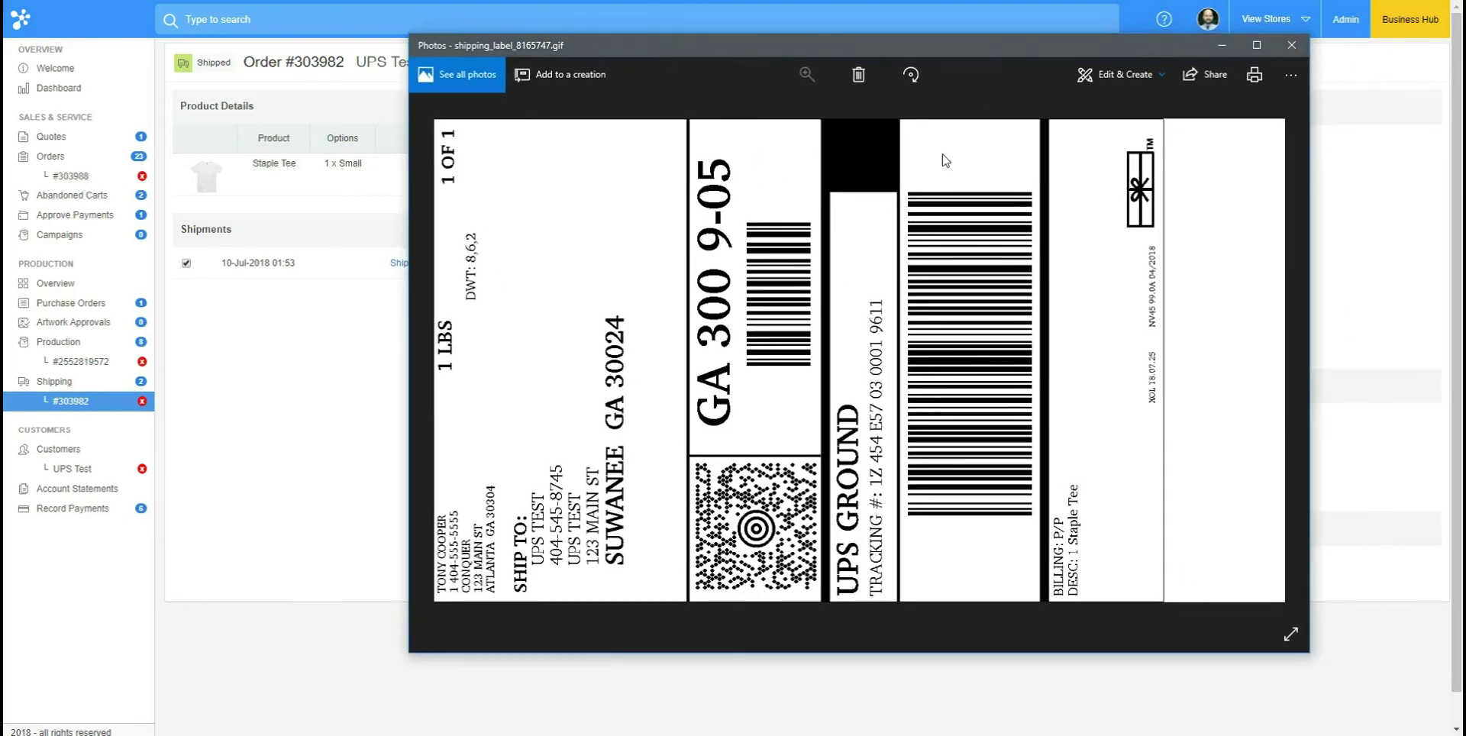